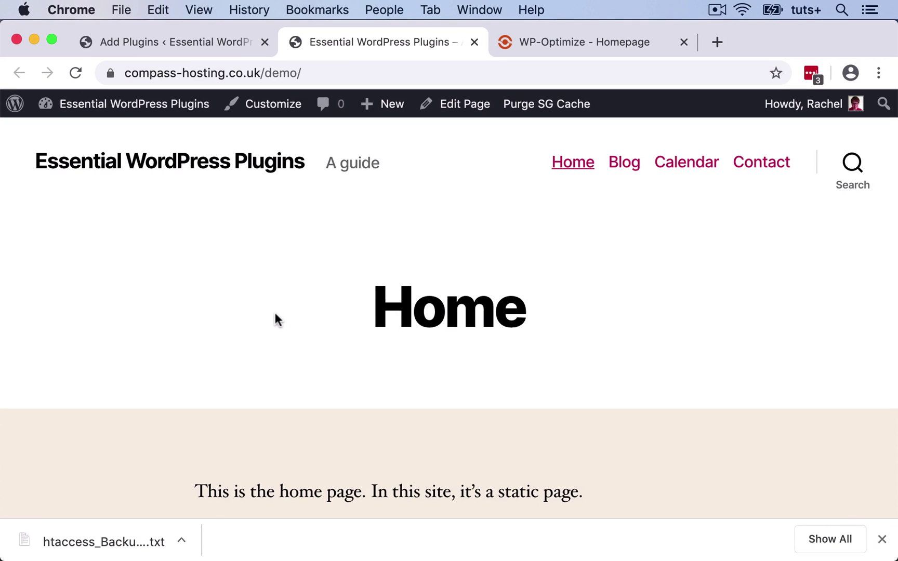
Install and activate the WP-Optimize 3.0.15 plugin from the plugin search results.
left_click(174, 46)
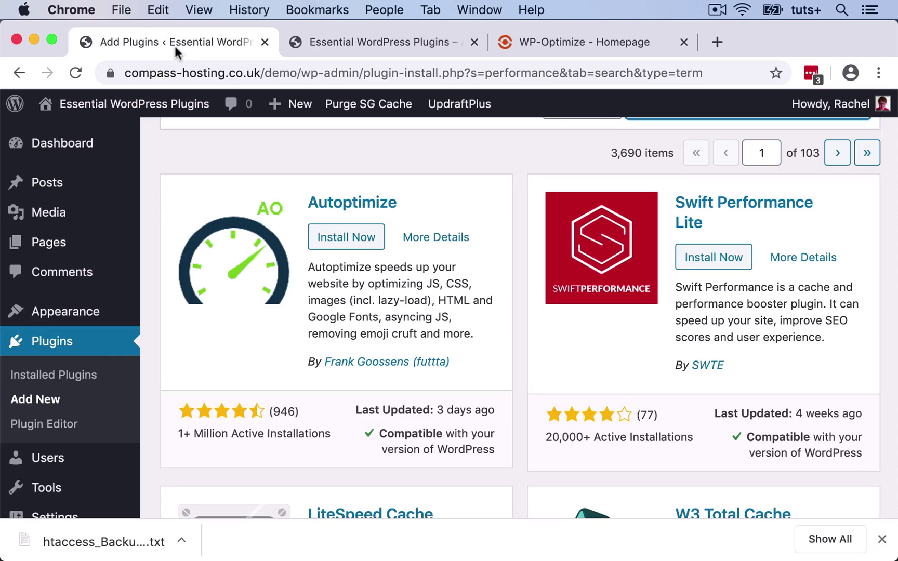
scroll(450, 241, "up", 3)
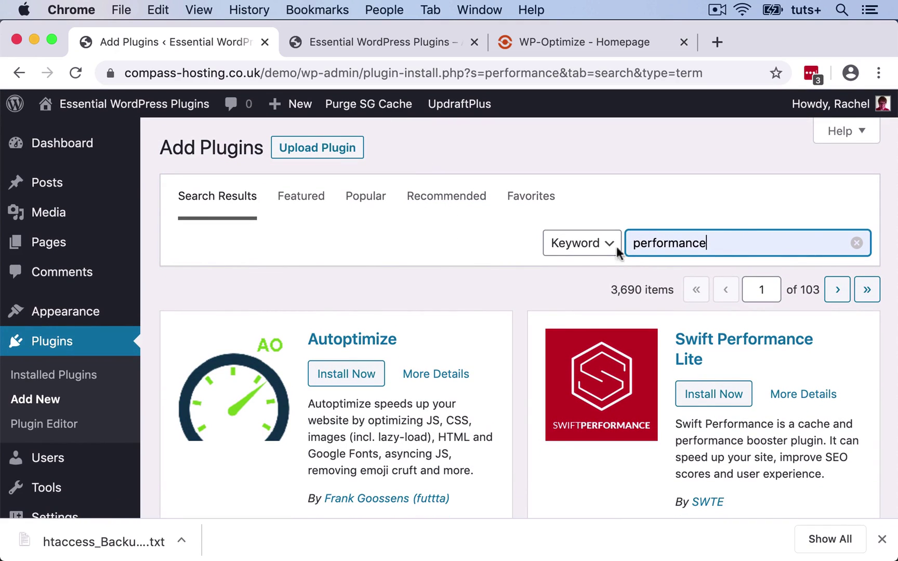
scroll(439, 287, "down", 3)
scroll(439, 292, "down", 20)
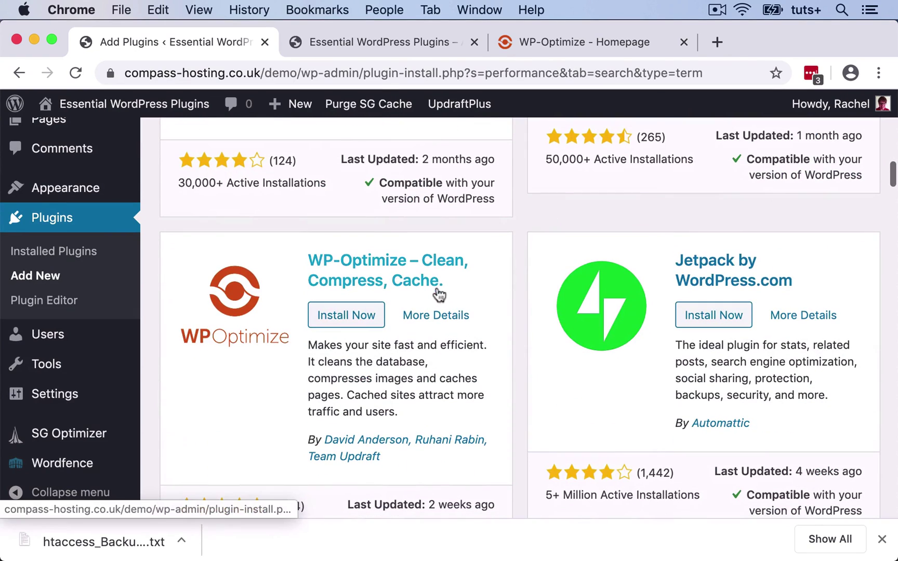
left_click(343, 316)
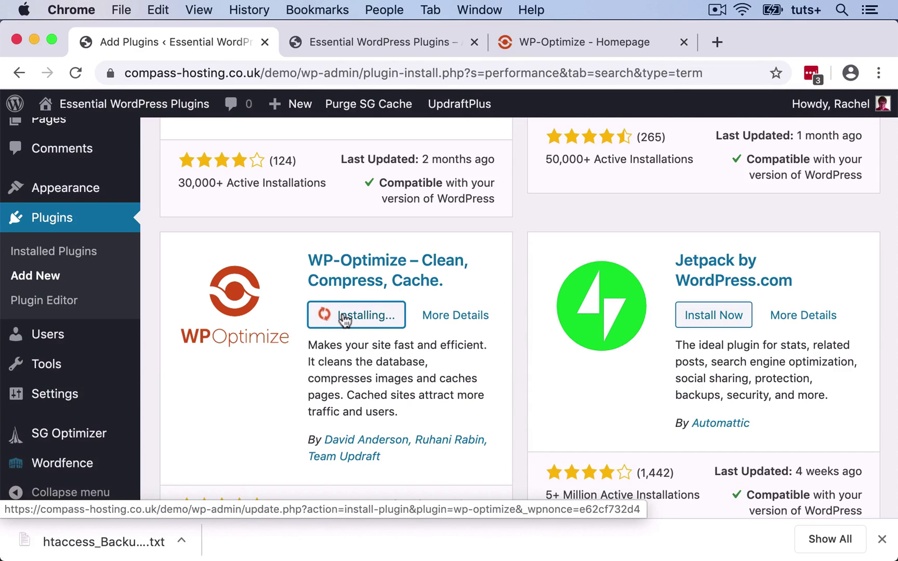
left_click(343, 312)
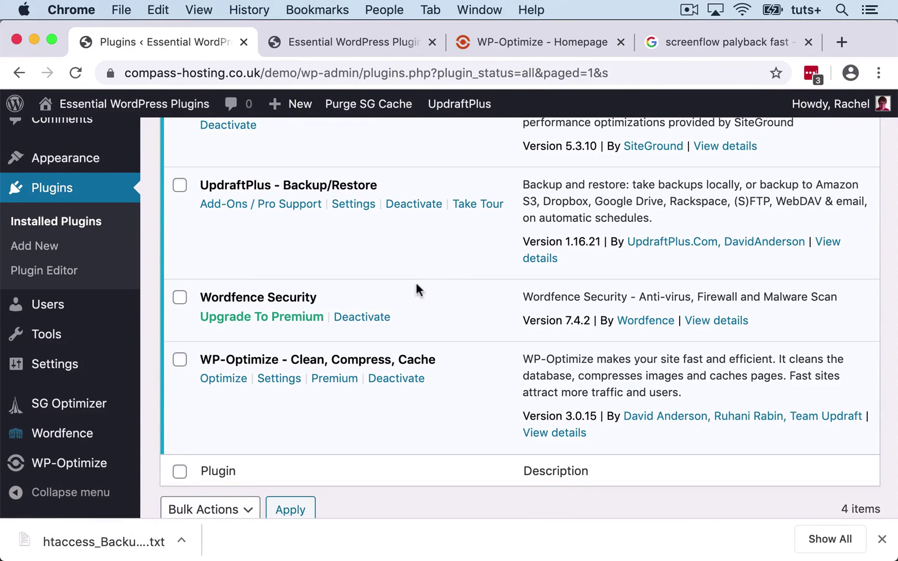
Open WP-Optimize from the admin sidebar to reach its Database page.
scroll(448, 324, "down", 3)
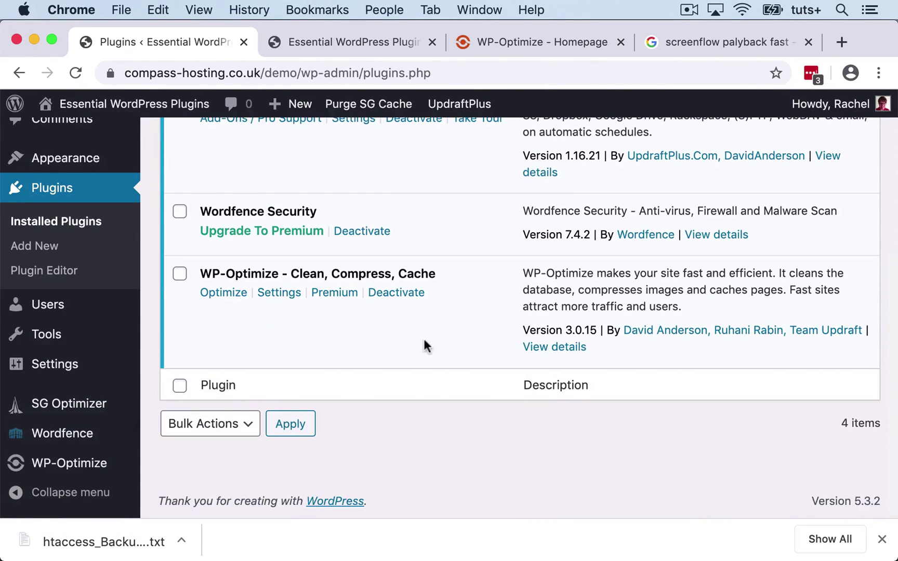
mouse_move(74, 471)
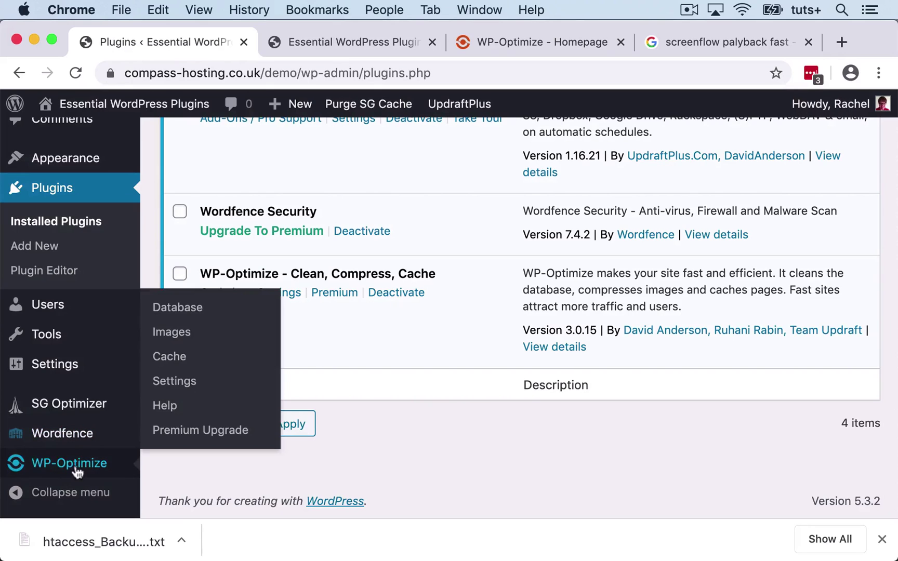
left_click(76, 471)
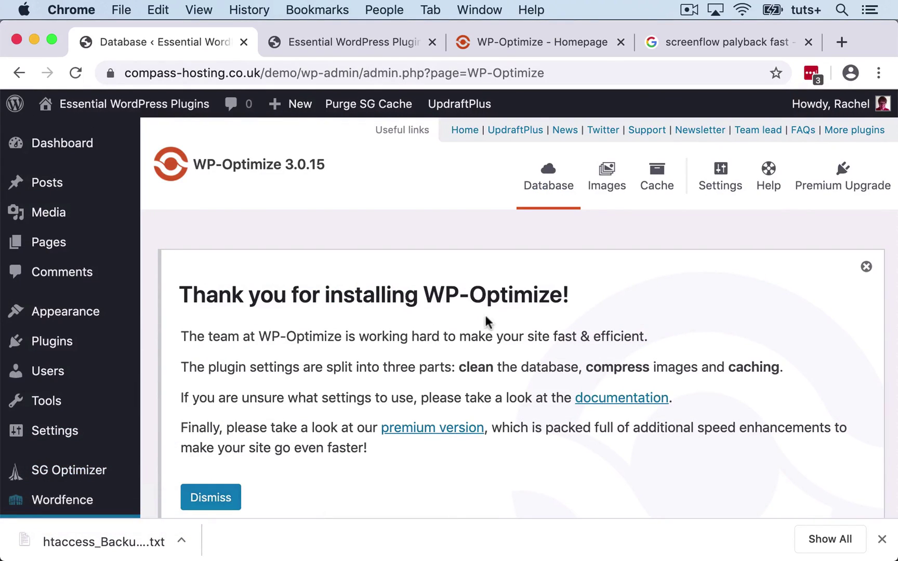
Dismiss the WP-Optimize thank-you welcome notice to reveal the Optimizations list.
scroll(484, 313, "down", 2)
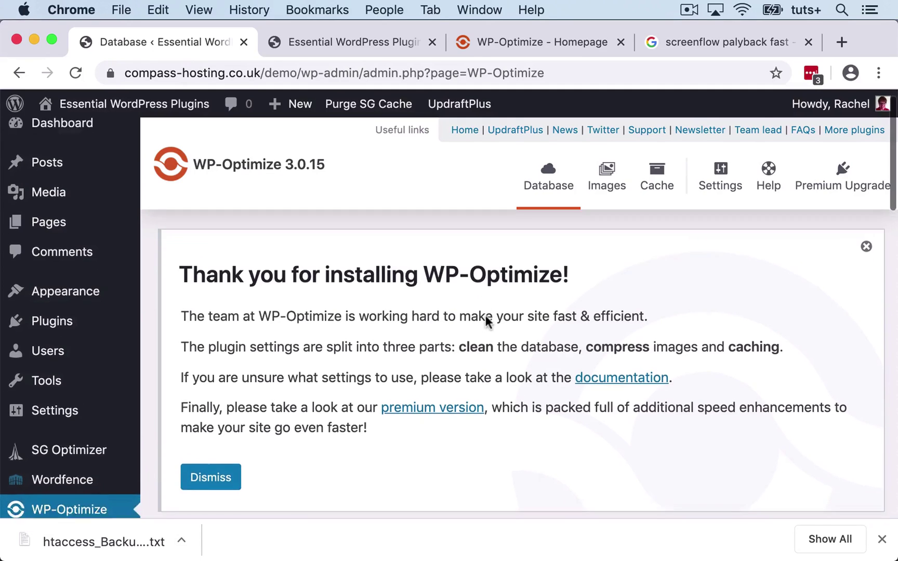
scroll(485, 315, "up", 2)
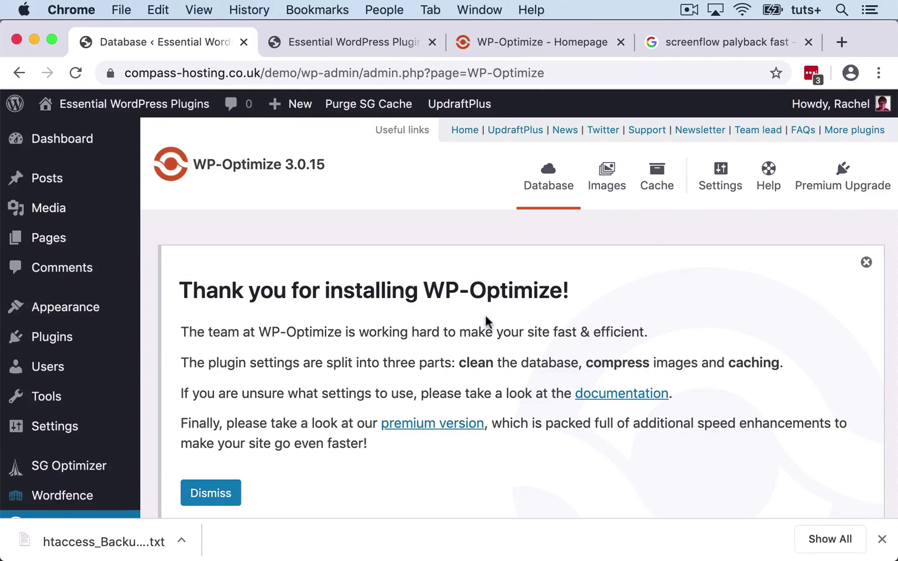
scroll(485, 316, "down", 1)
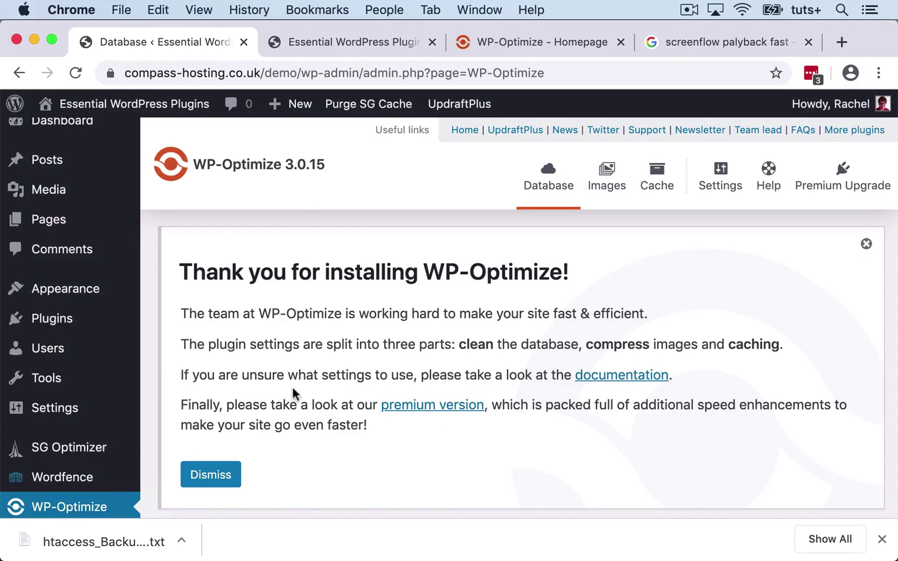
scroll(295, 391, "down", 2)
left_click(227, 442)
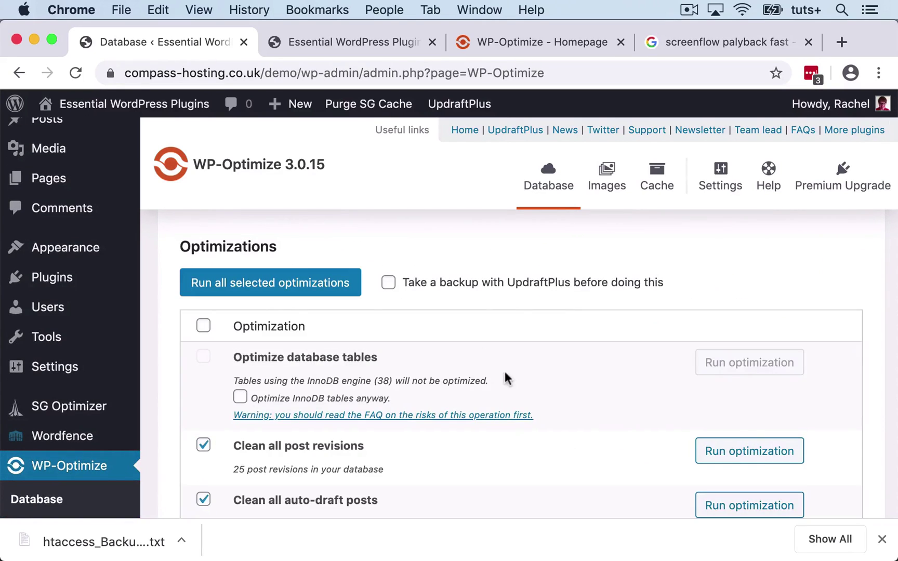
Scroll through the database Optimizations list and back up to the top.
scroll(504, 372, "down", 1)
scroll(505, 372, "up", 3)
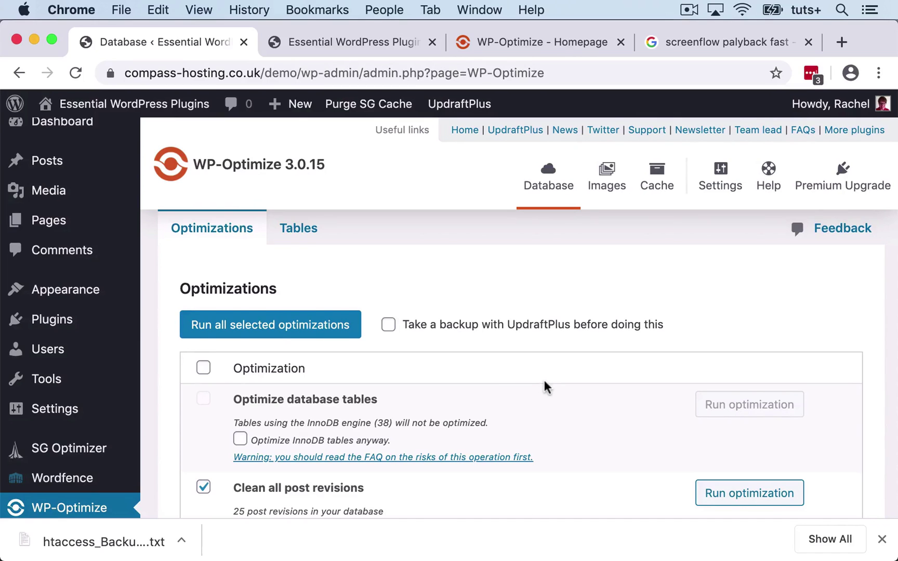
scroll(544, 380, "down", 5)
scroll(545, 382, "down", 3)
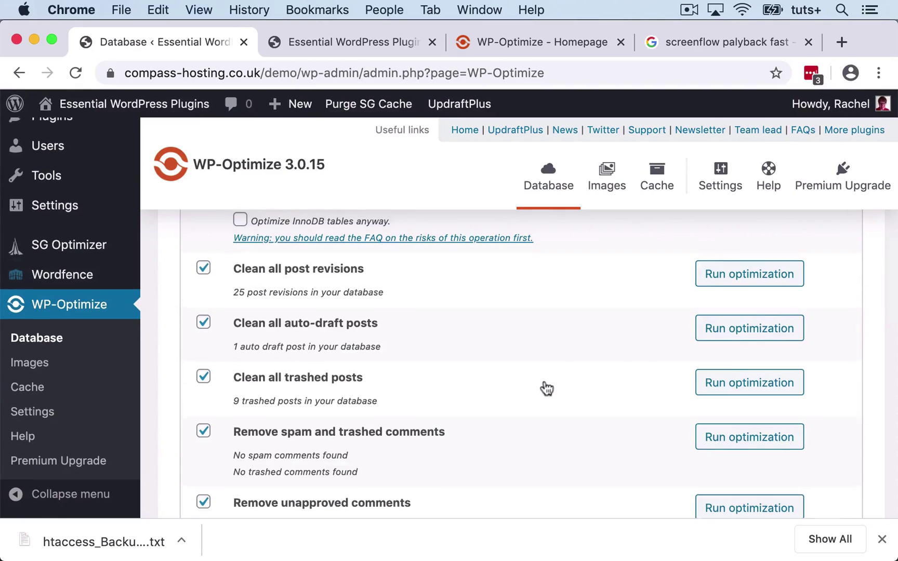
scroll(545, 387, "up", 10)
View WP-Optimize's Images tab, then switch to the Cache tab's page caching settings.
left_click(621, 190)
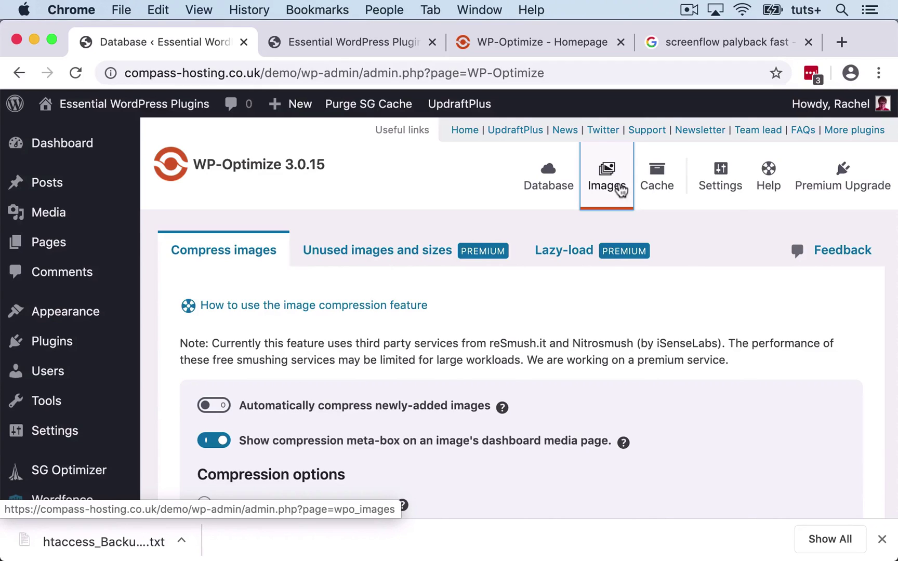
left_click(654, 190)
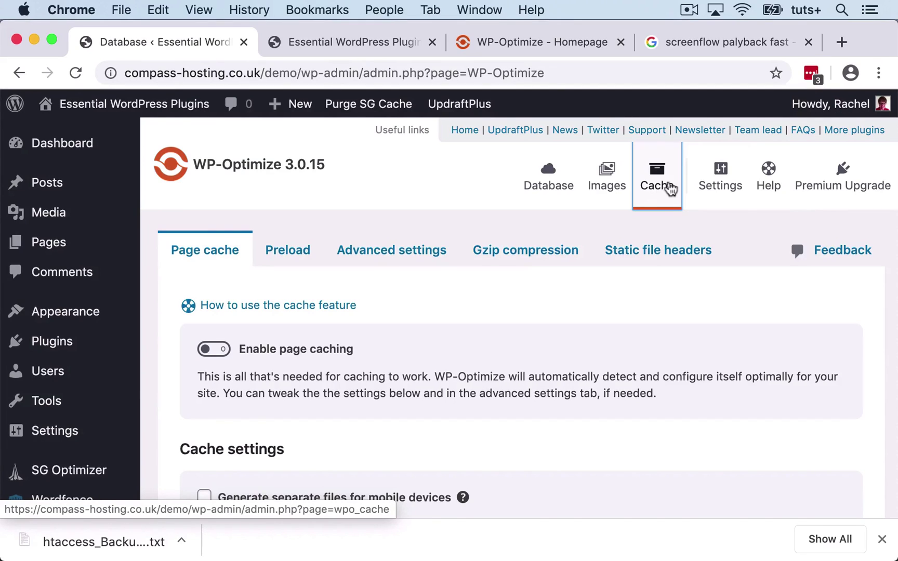
left_click(725, 187)
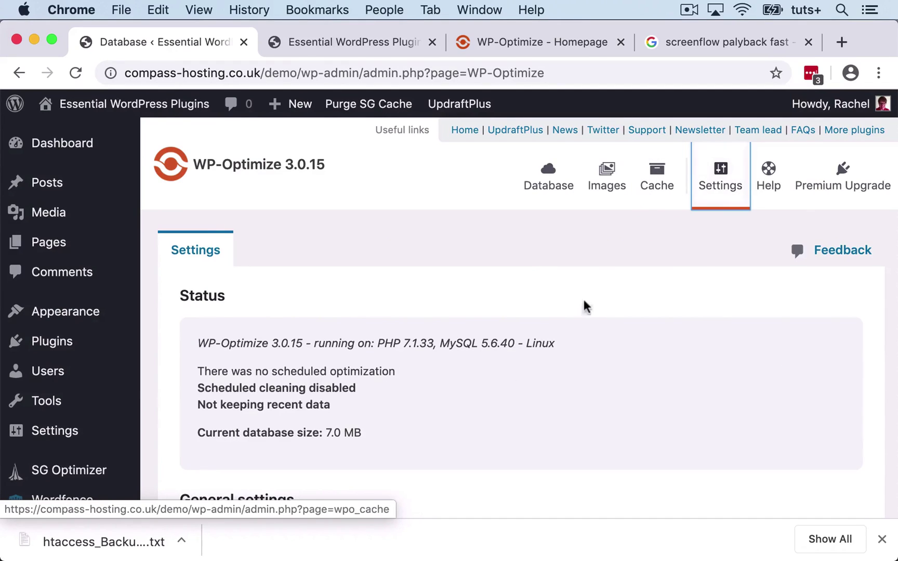
Scroll through the general and scheduled clean-up settings, then return to the Database tab.
scroll(583, 319, "down", 5)
scroll(584, 319, "down", 3)
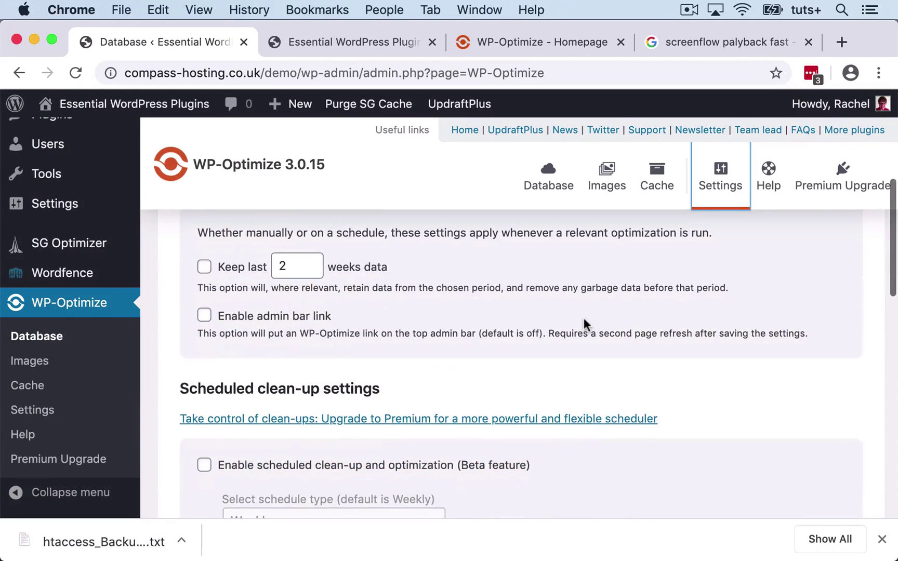
scroll(571, 437, "down", 10)
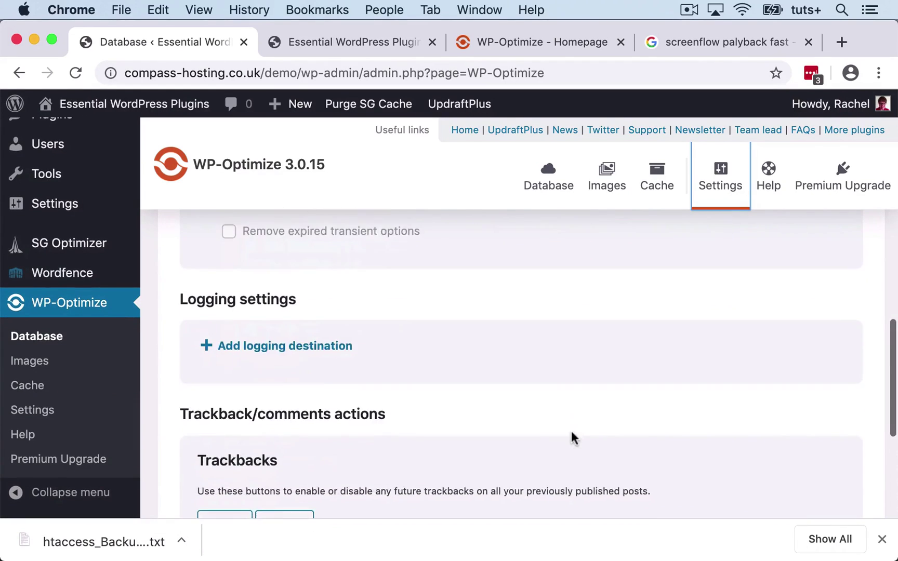
scroll(571, 434, "down", 1)
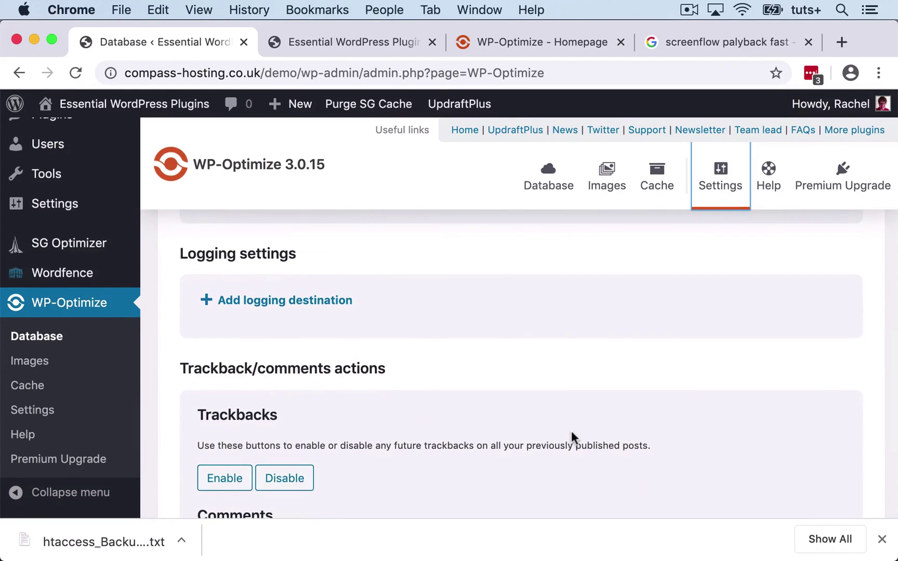
scroll(571, 432, "down", 1)
scroll(571, 433, "down", 1)
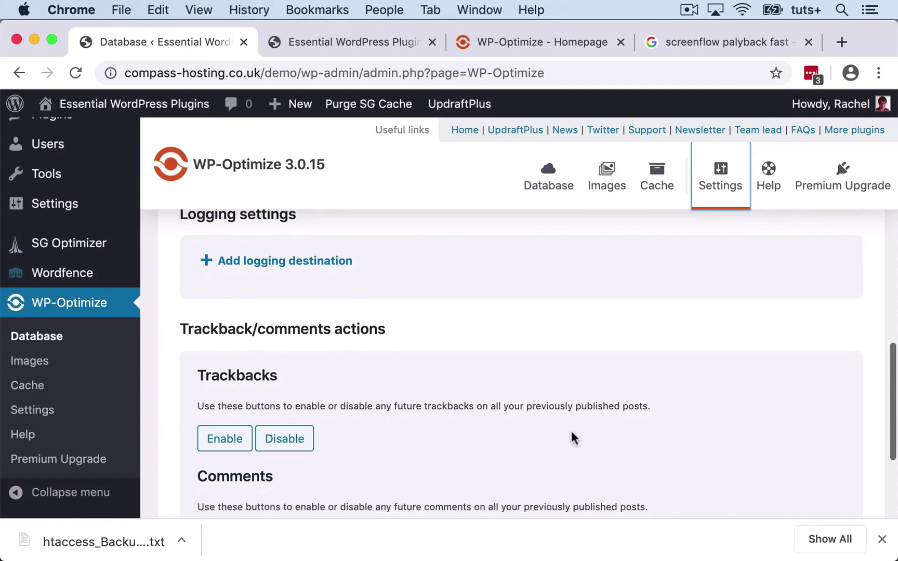
scroll(572, 438, "down", 4)
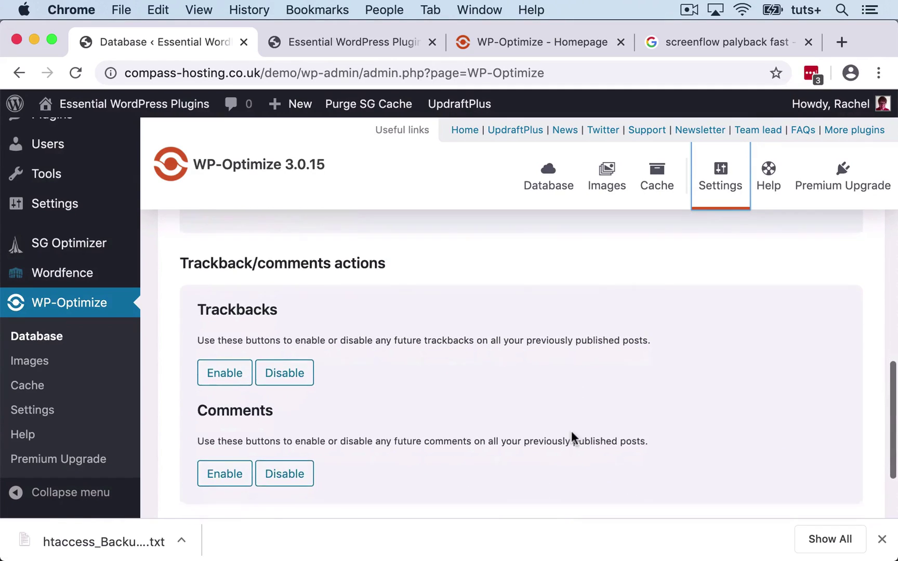
scroll(570, 432, "down", 4)
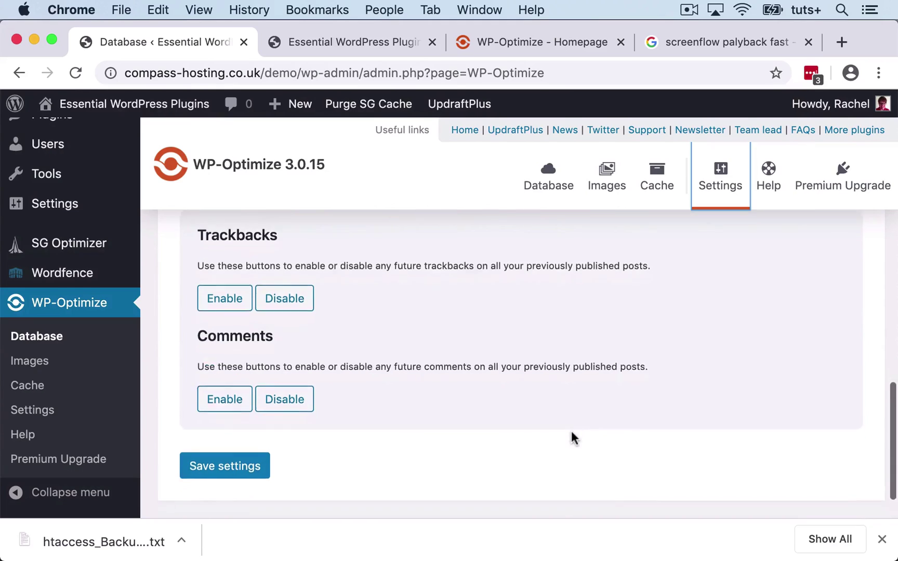
scroll(571, 432, "up", 3)
scroll(571, 438, "up", 1)
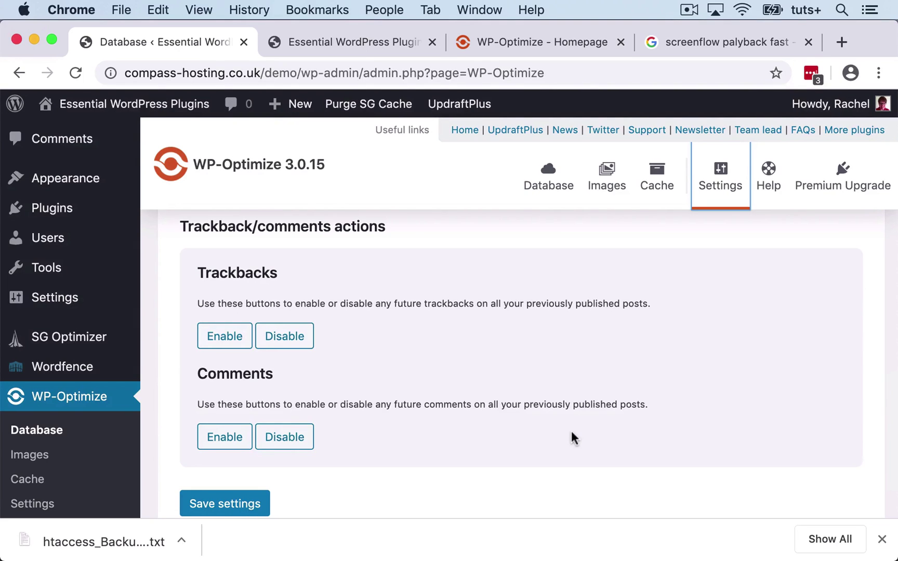
scroll(571, 431, "up", 15)
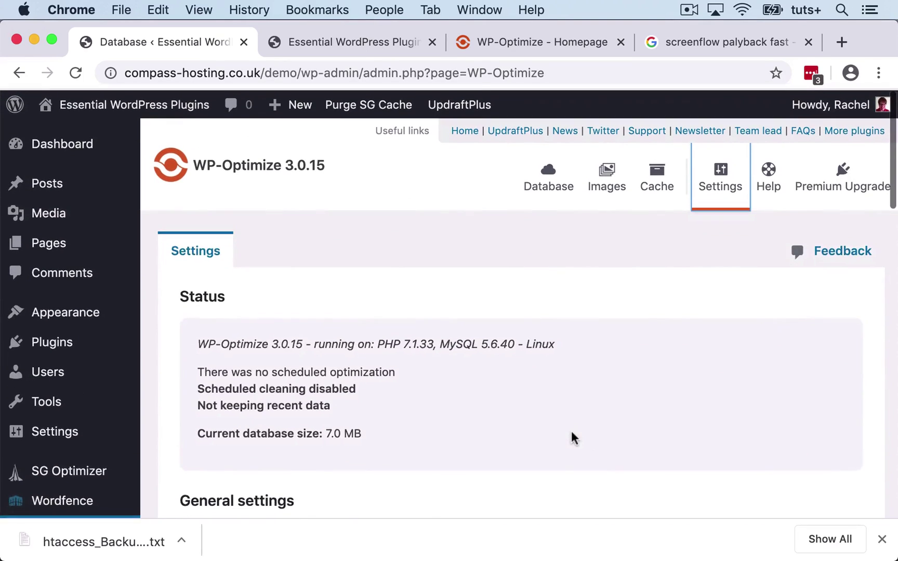
left_click(545, 185)
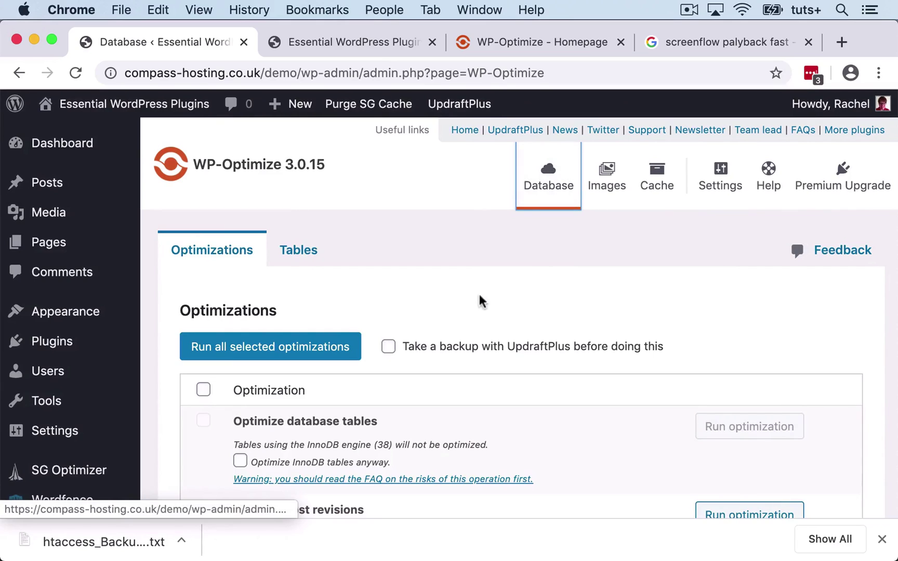
Tick the UpdraftPlus backup option, then reload the Database page so it resets unticked.
scroll(509, 311, "down", 3)
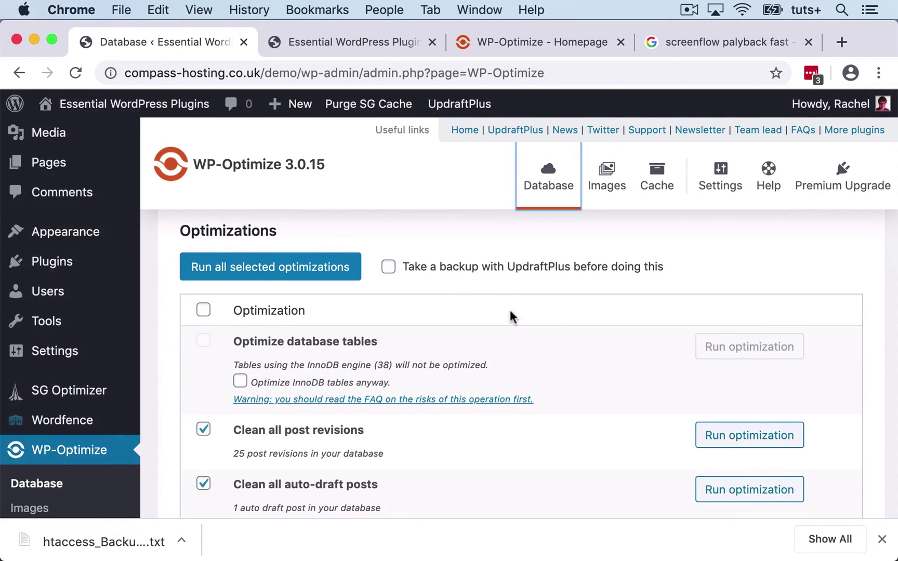
left_click(388, 268)
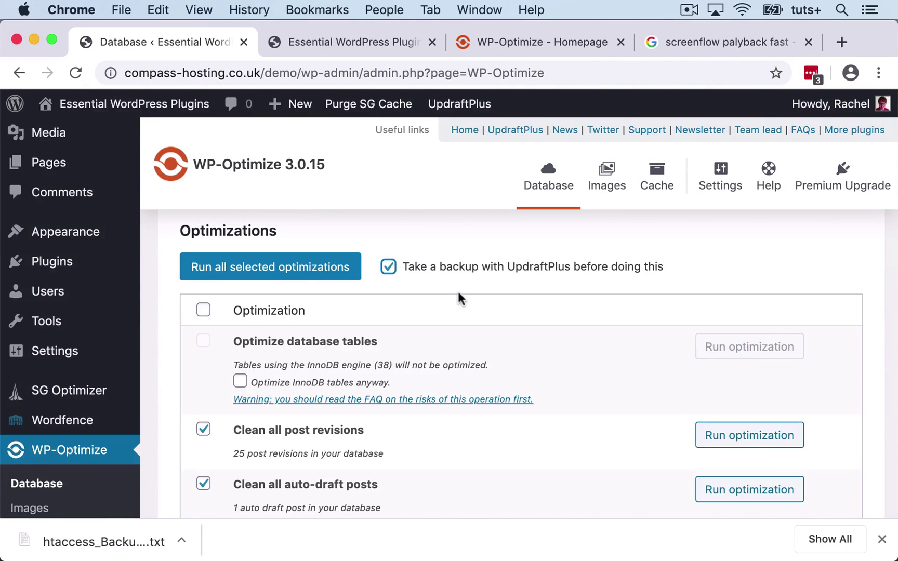
key("super+r")
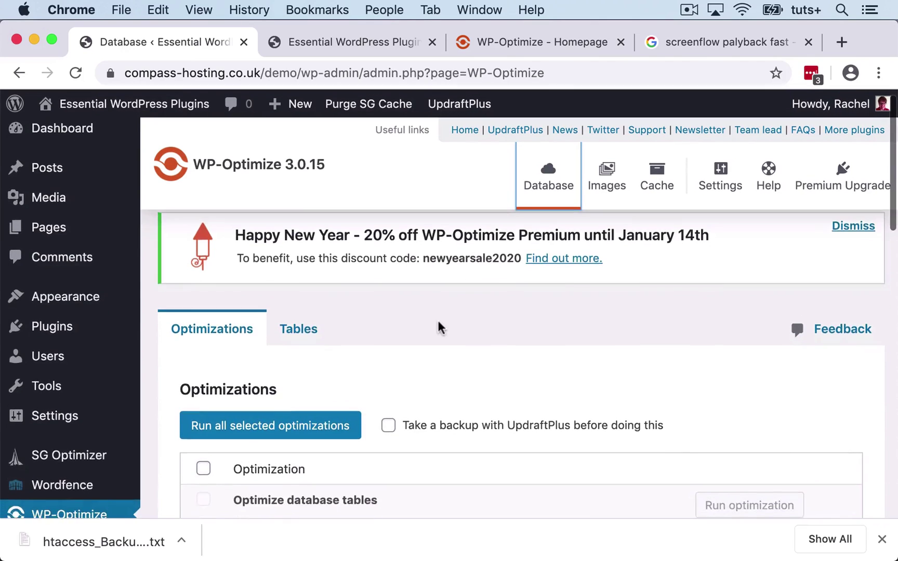
Dismiss the New Year 20%-off Premium notice and scroll through the optimization options.
scroll(437, 320, "up", 1)
left_click(846, 242)
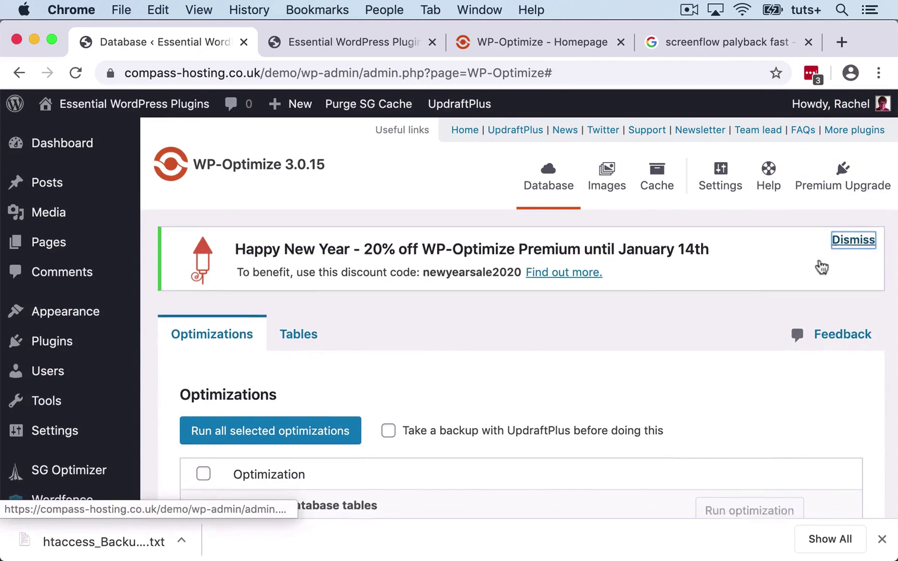
scroll(404, 320, "down", 5)
scroll(404, 315, "down", 1)
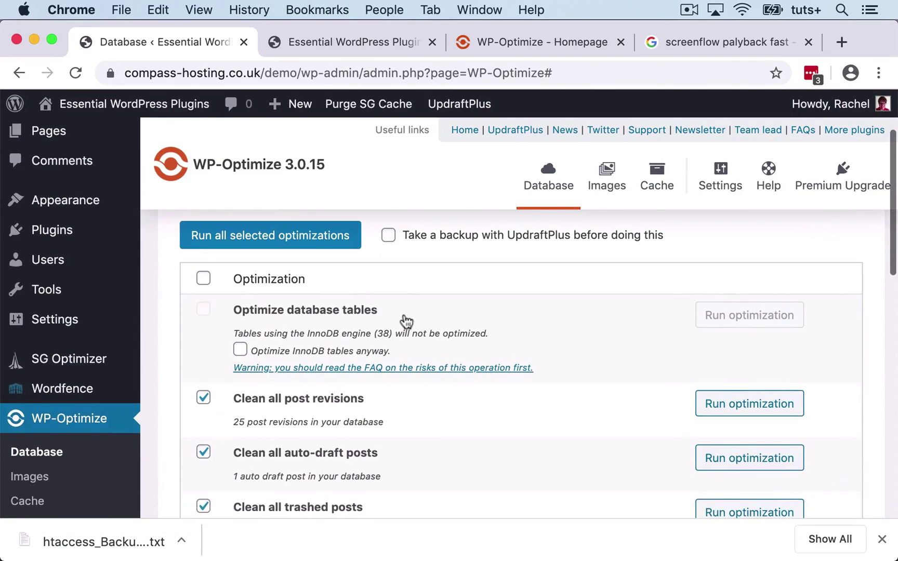
scroll(405, 317, "down", 3)
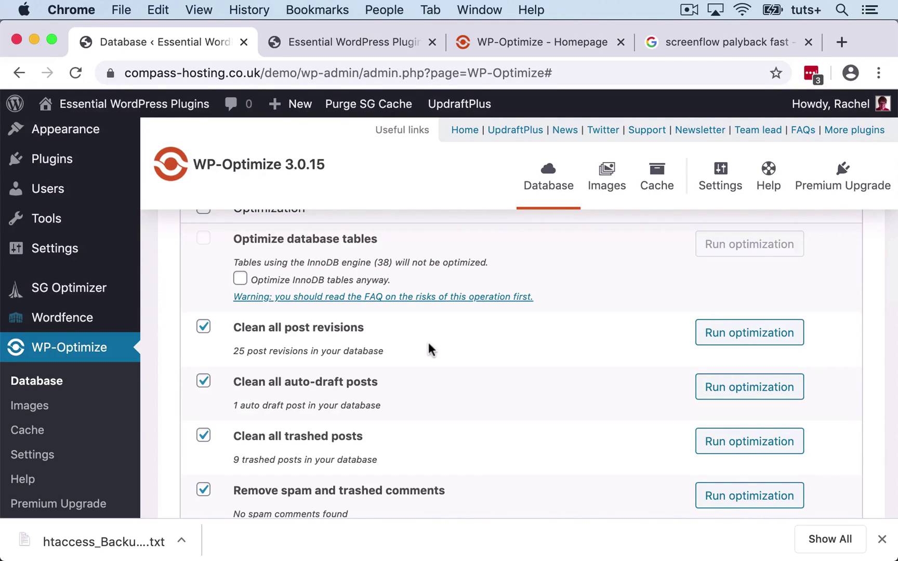
scroll(428, 341, "down", 3)
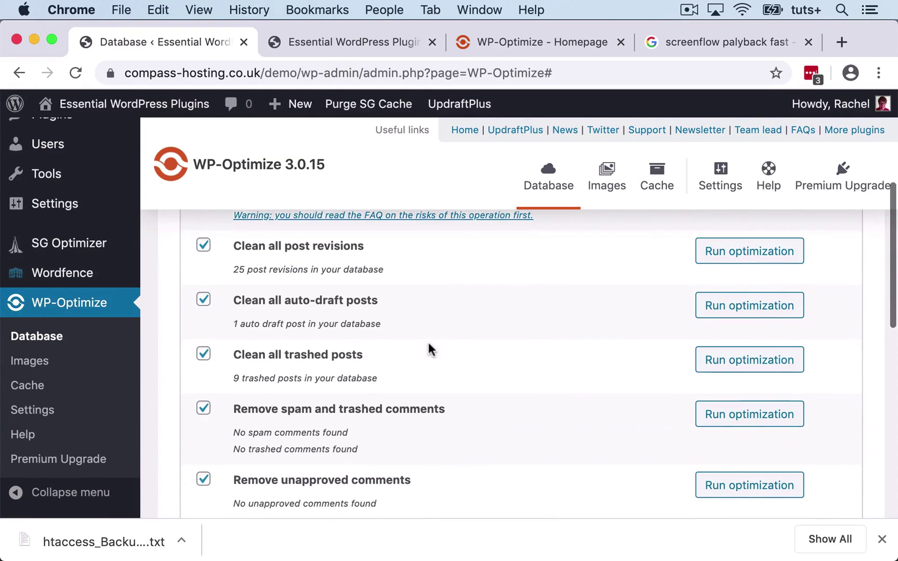
scroll(513, 427, "down", 2)
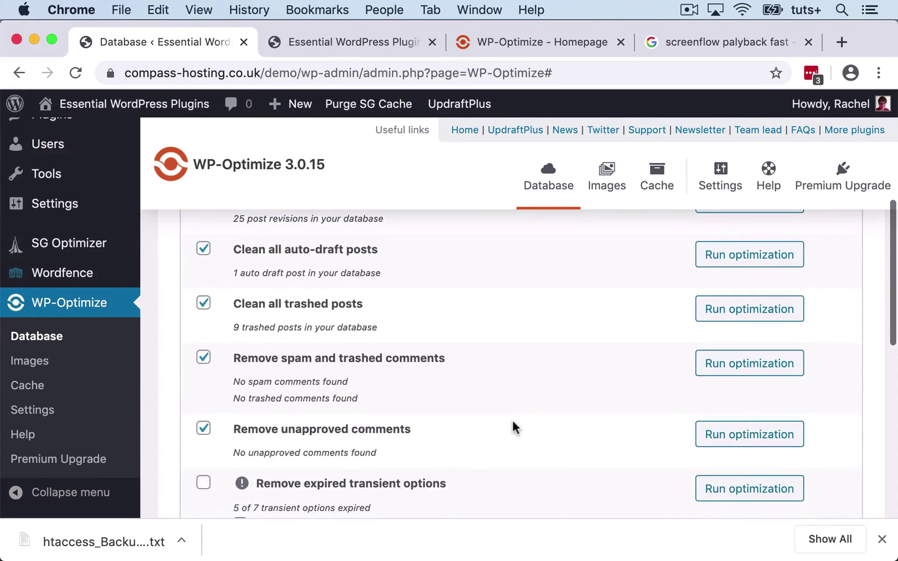
scroll(513, 427, "down", 1)
scroll(512, 427, "down", 3)
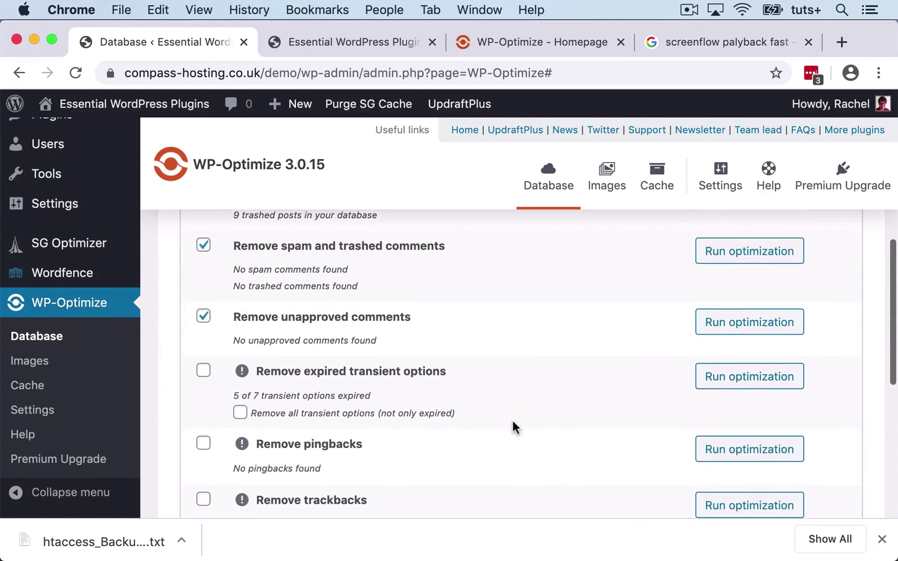
scroll(513, 427, "down", 2)
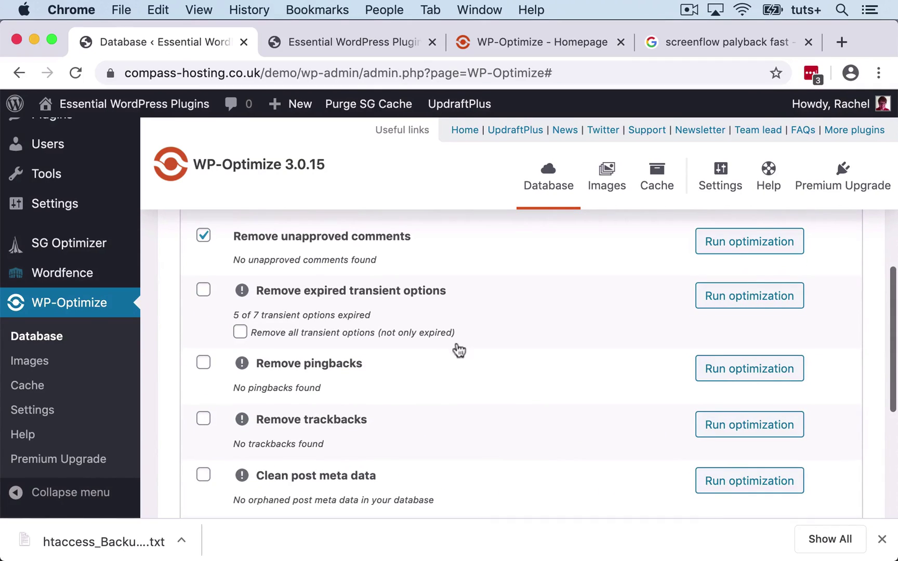
scroll(521, 409, "down", 1)
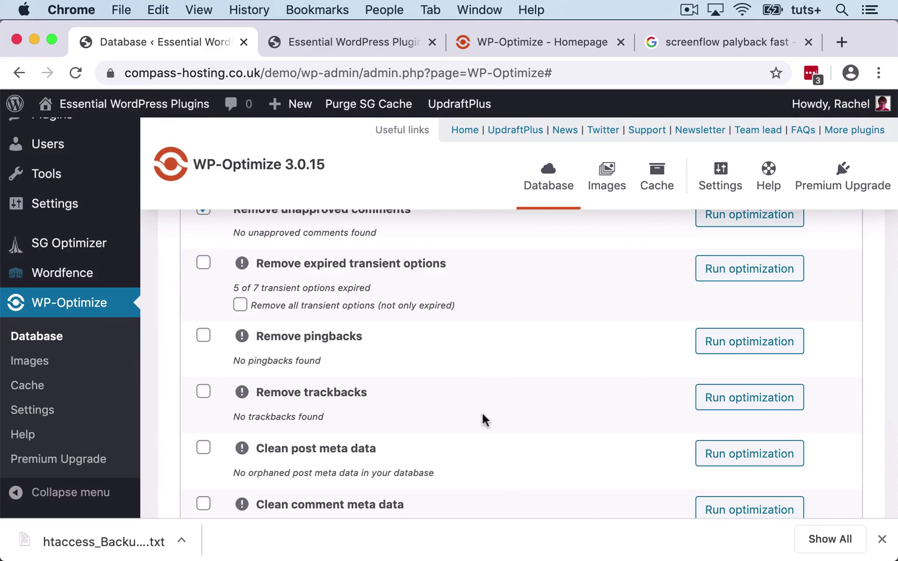
scroll(484, 413, "down", 2)
scroll(484, 414, "down", 2)
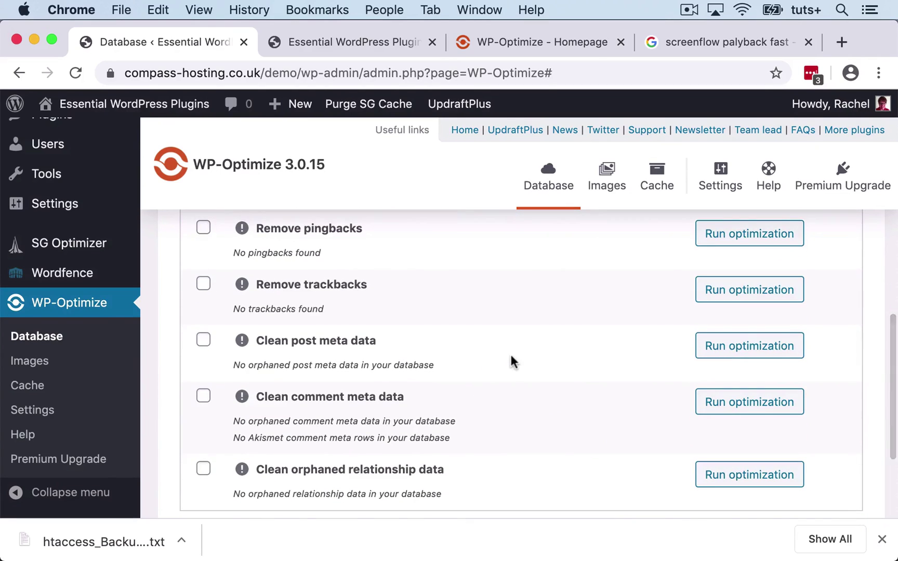
scroll(510, 353, "down", 2)
scroll(509, 352, "down", 1)
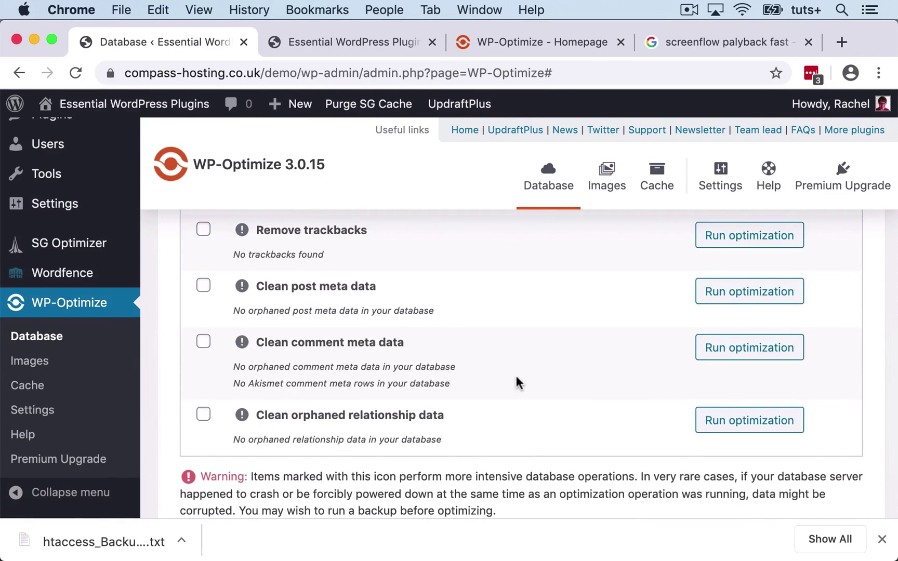
scroll(515, 374, "down", 1)
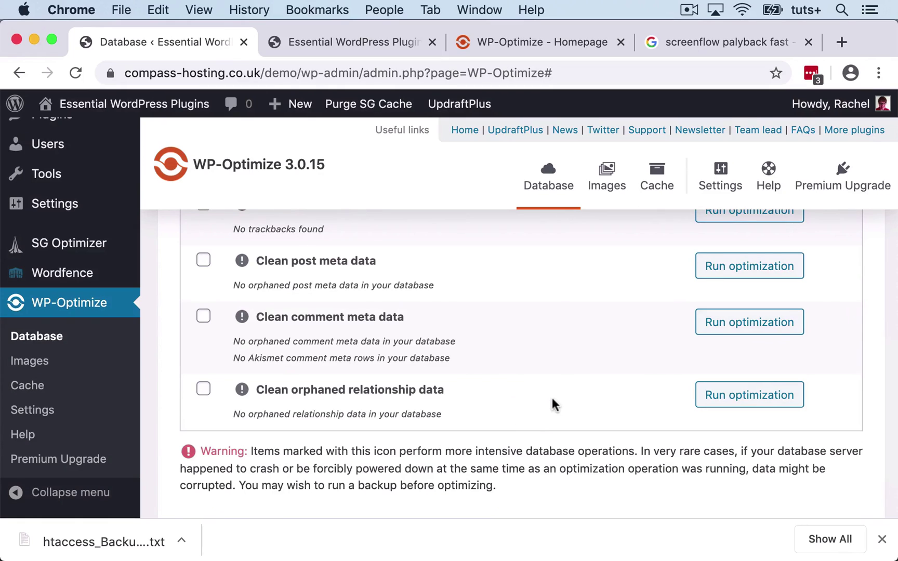
scroll(552, 402, "up", 3)
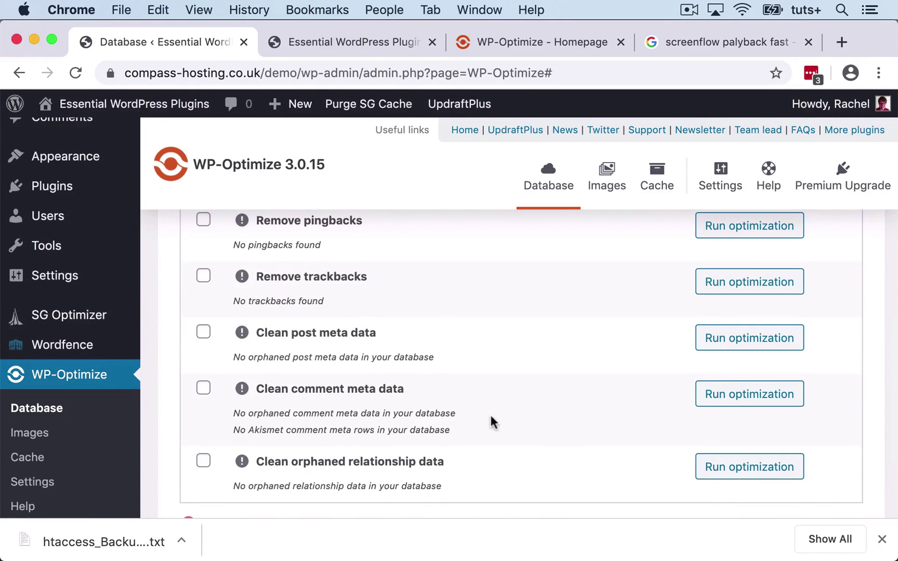
scroll(491, 413, "up", 5)
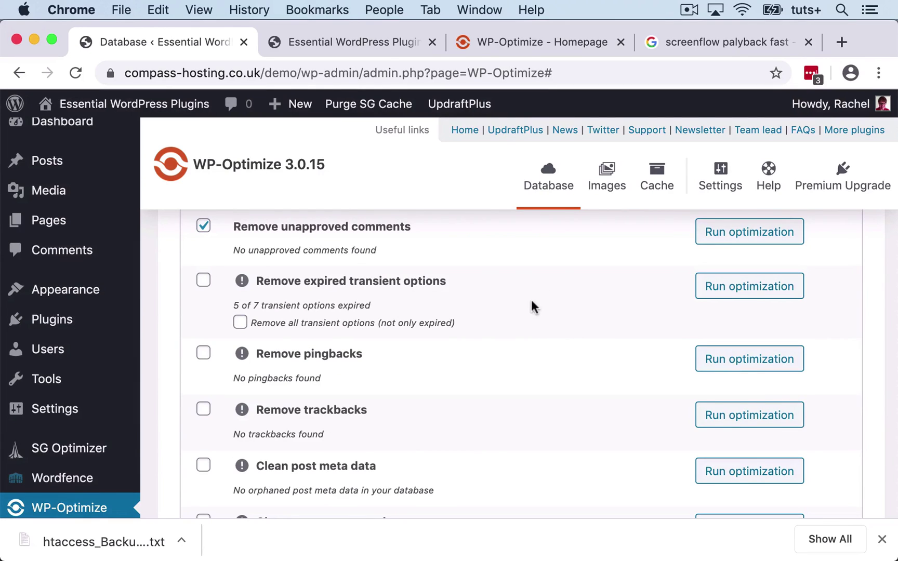
scroll(490, 299, "up", 10)
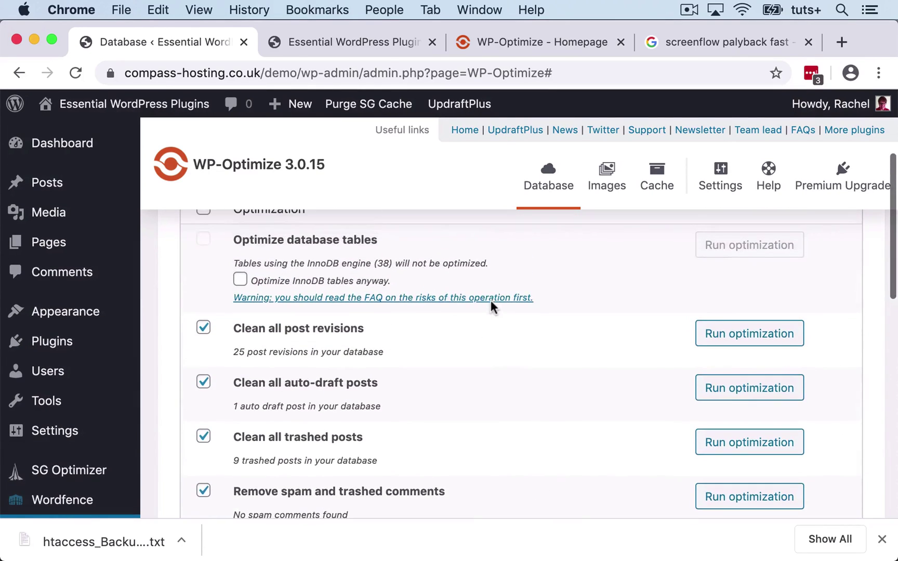
scroll(490, 300, "down", 2)
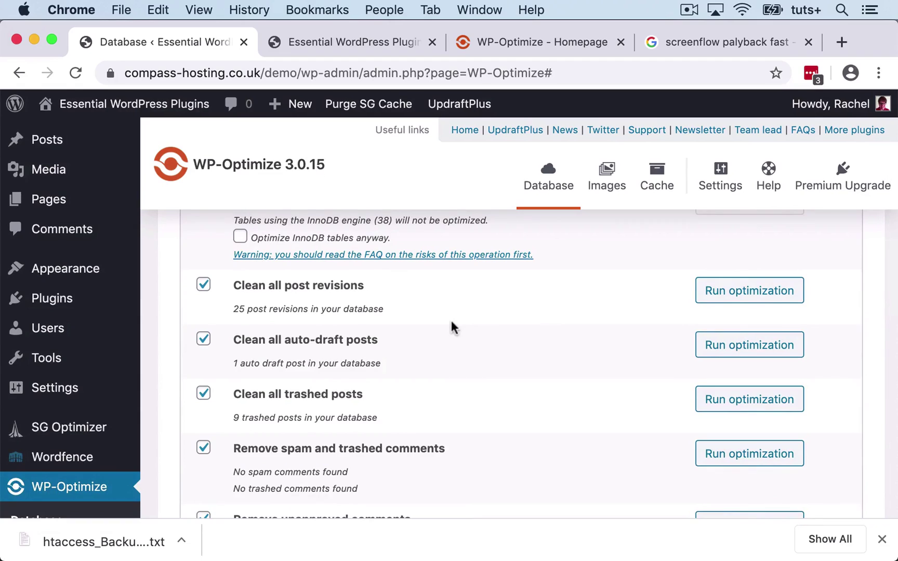
scroll(452, 326, "up", 2)
Untick and re-tick Clean all post revisions, keeping the default cleanups selected.
left_click(203, 323)
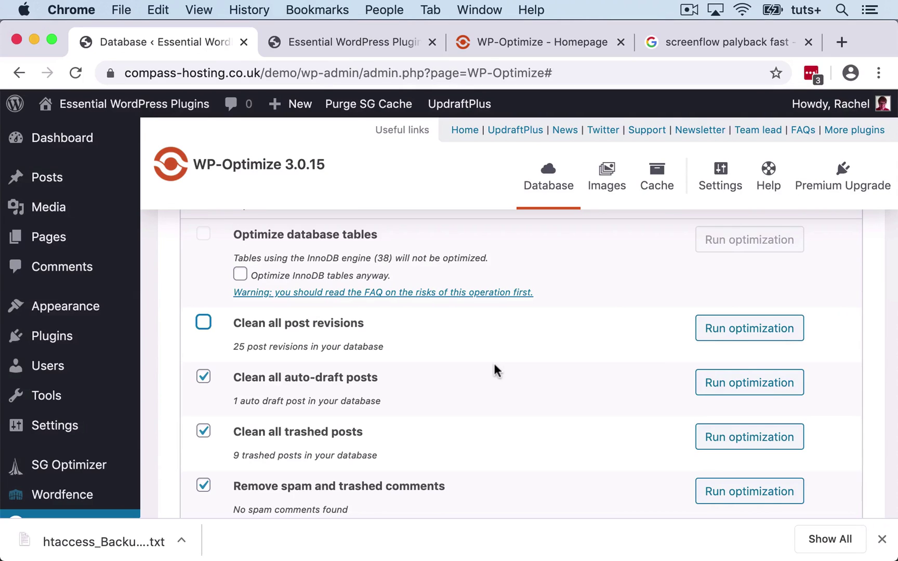
left_click(204, 323)
scroll(547, 387, "up", 3)
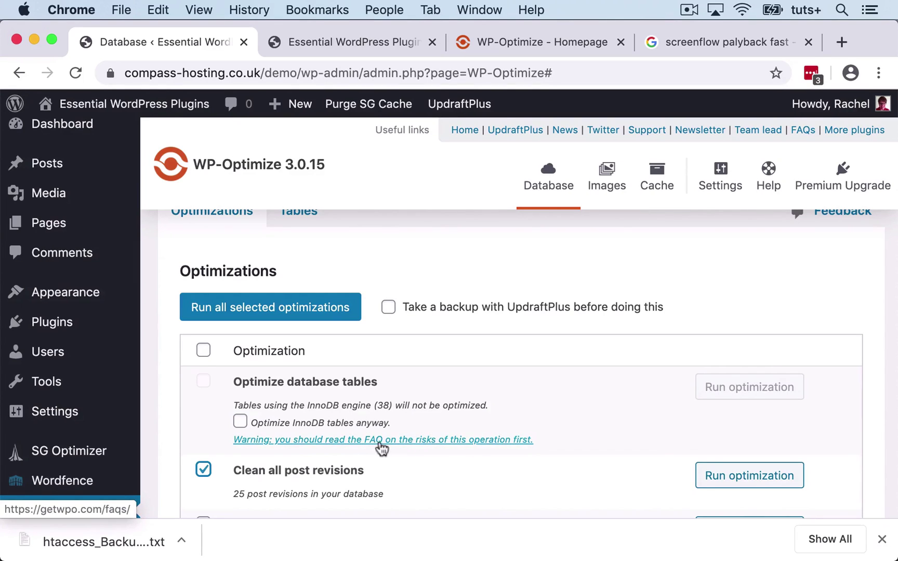
scroll(559, 461, "down", 11)
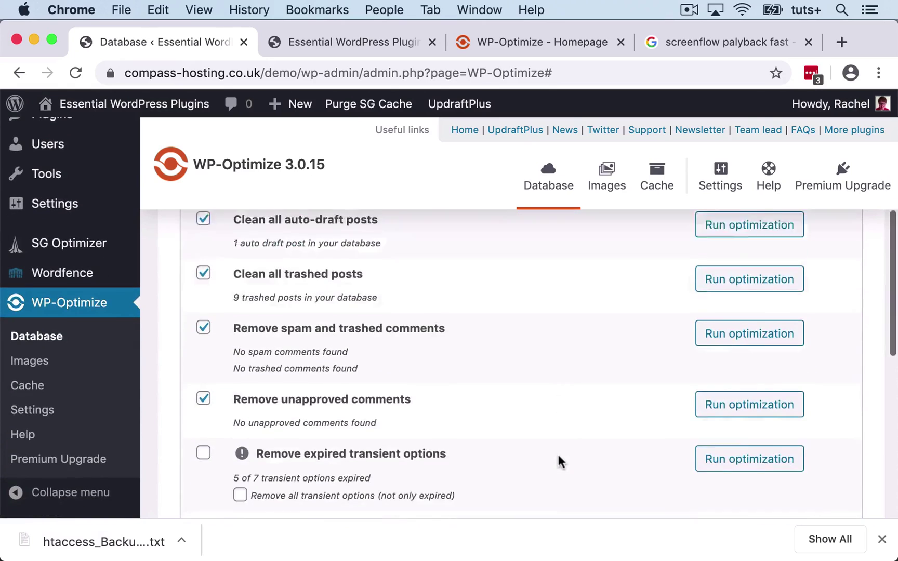
scroll(560, 462, "down", 4)
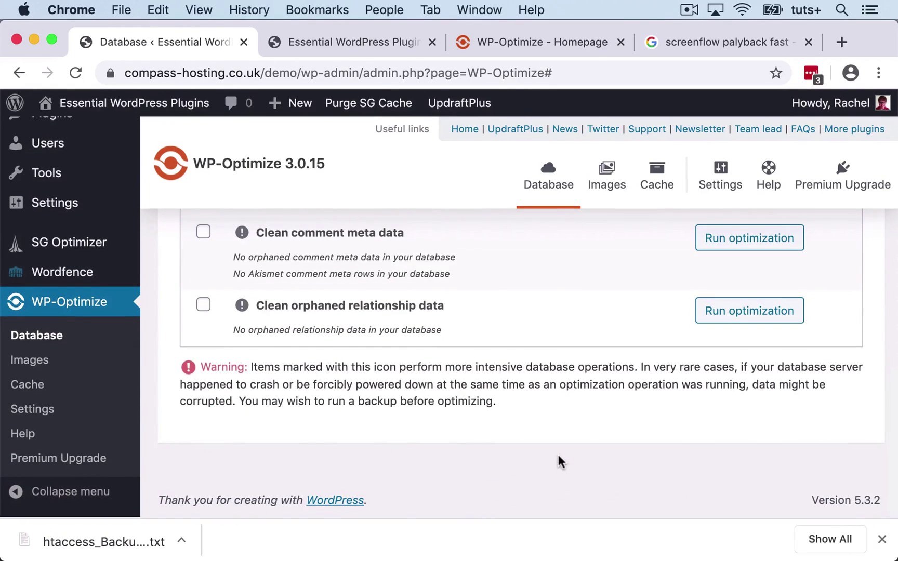
scroll(559, 461, "up", 1)
scroll(559, 458, "up", 12)
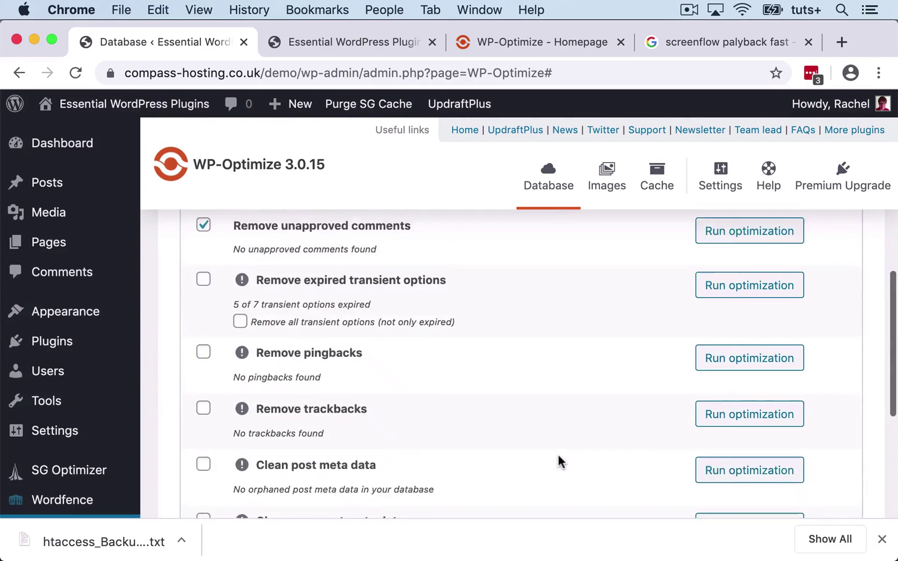
scroll(558, 457, "up", 2)
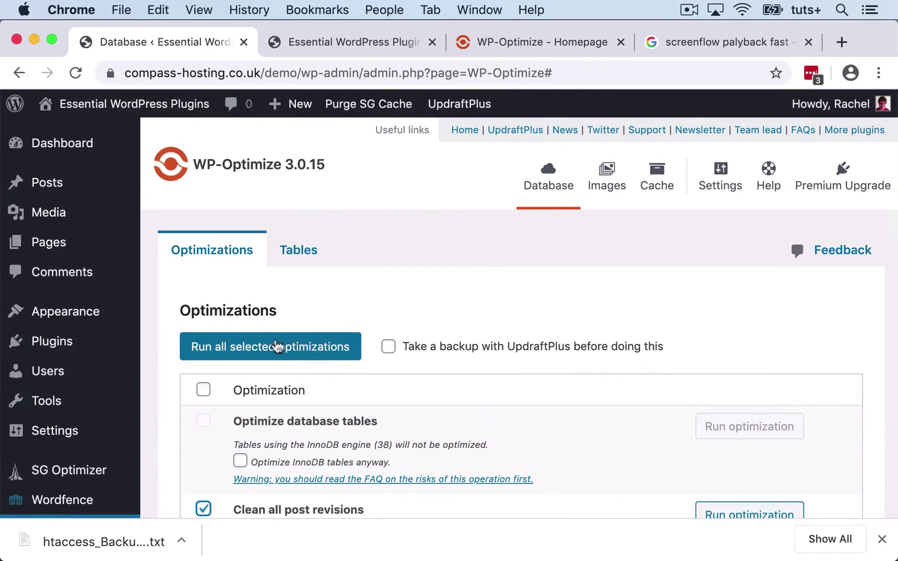
Back up with UpdraftPlus and run all selected database optimizations, closing the backup-finished dialog.
left_click(389, 347)
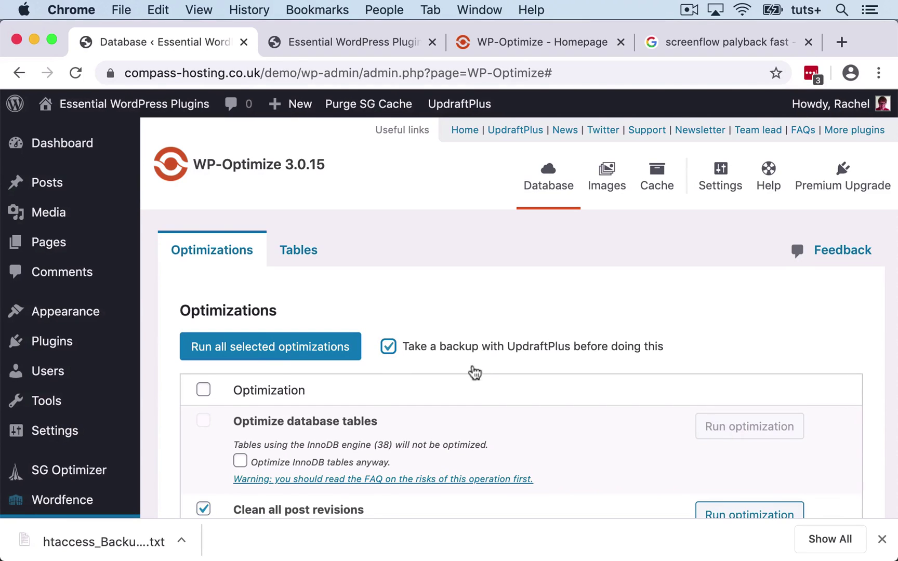
left_click(267, 352)
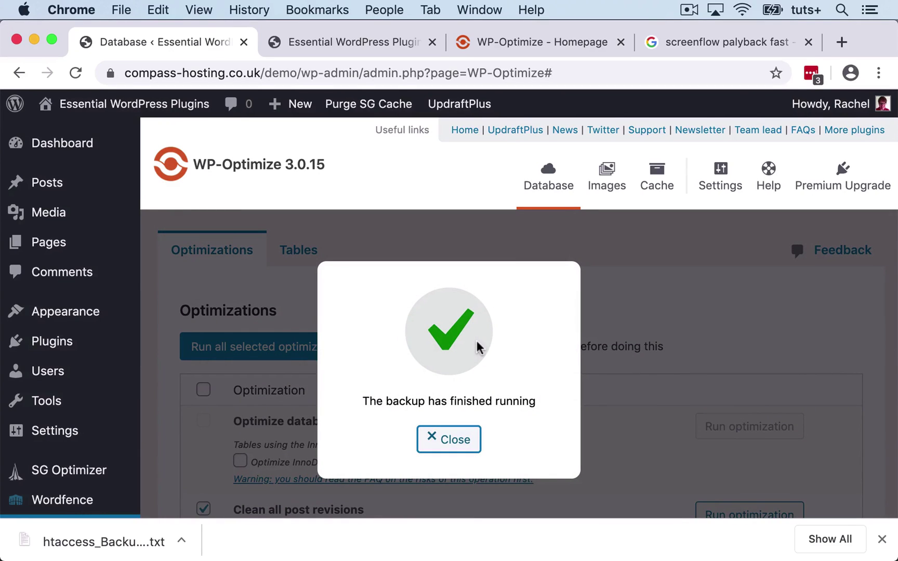
left_click(449, 446)
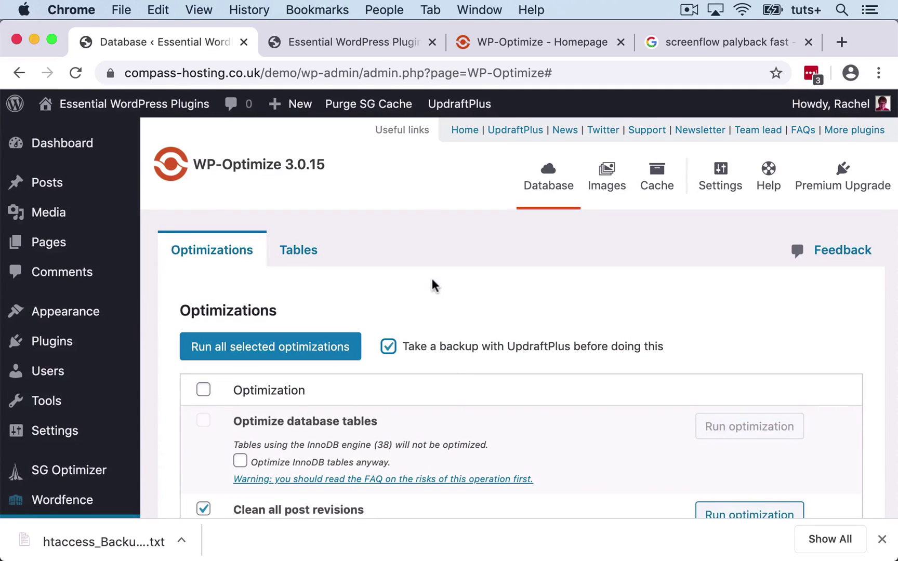
Review the optimization results and open the Tables tab listing the database tables.
scroll(432, 281, "down", 5)
scroll(430, 276, "down", 1)
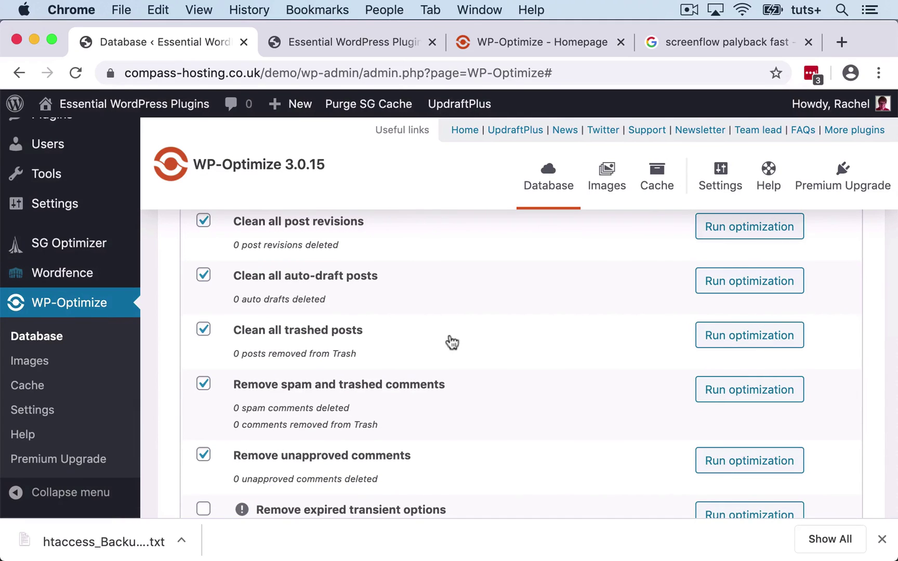
scroll(530, 358, "down", 2)
scroll(530, 358, "down", 4)
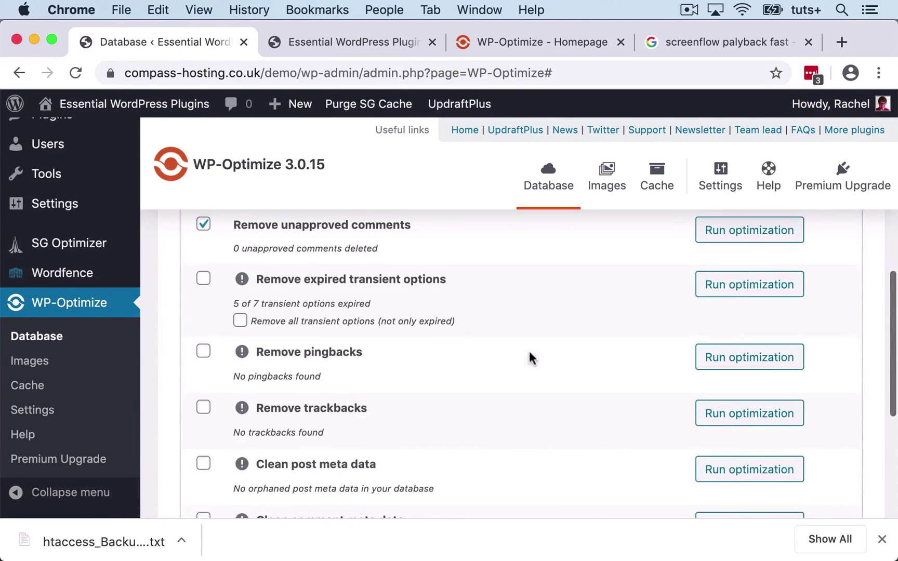
scroll(529, 360, "down", 2)
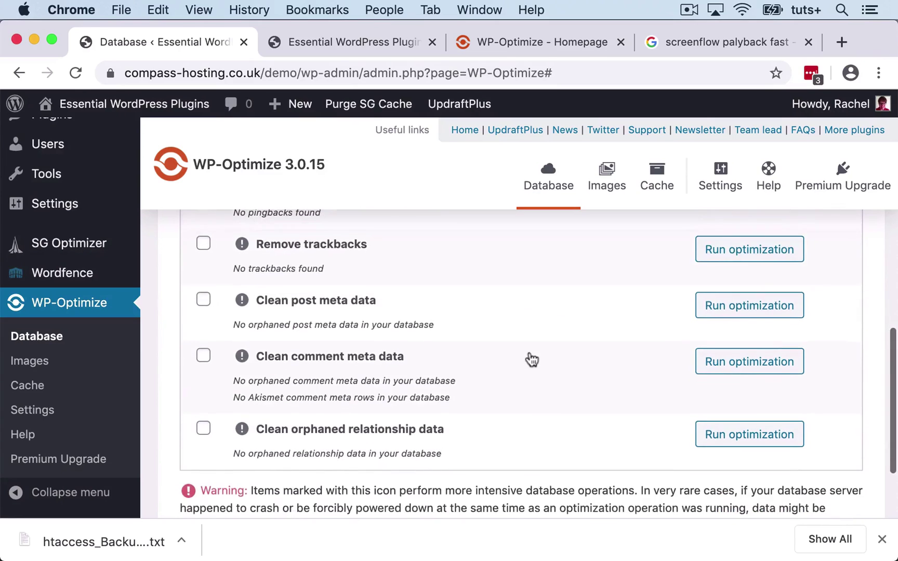
scroll(529, 359, "up", 10)
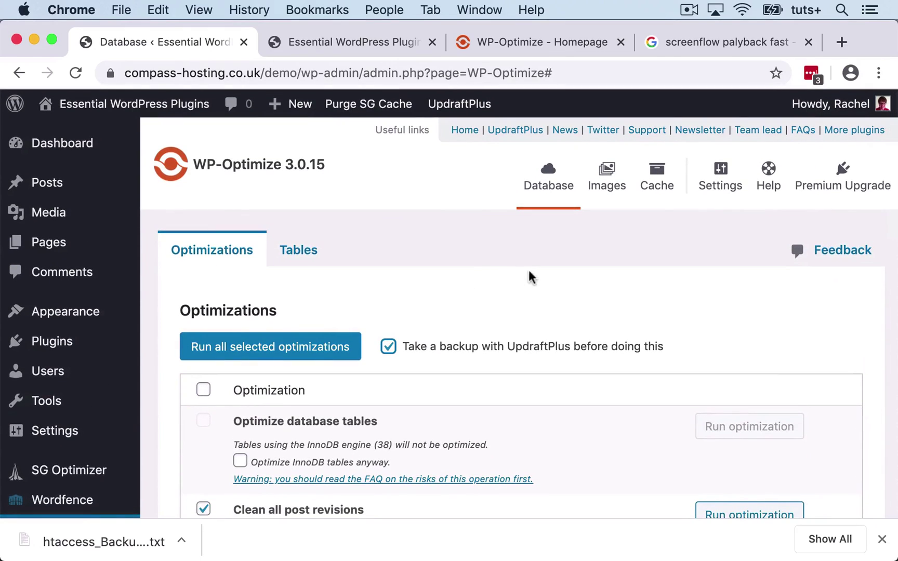
left_click(298, 252)
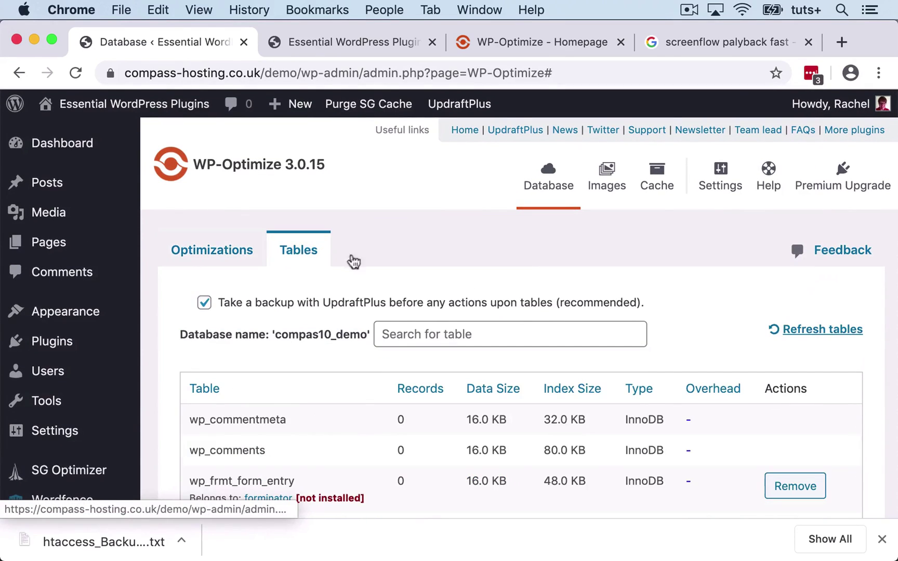
Remove the wp_frmt_form_entry table after its automatic backup finishes.
scroll(349, 422, "down", 5)
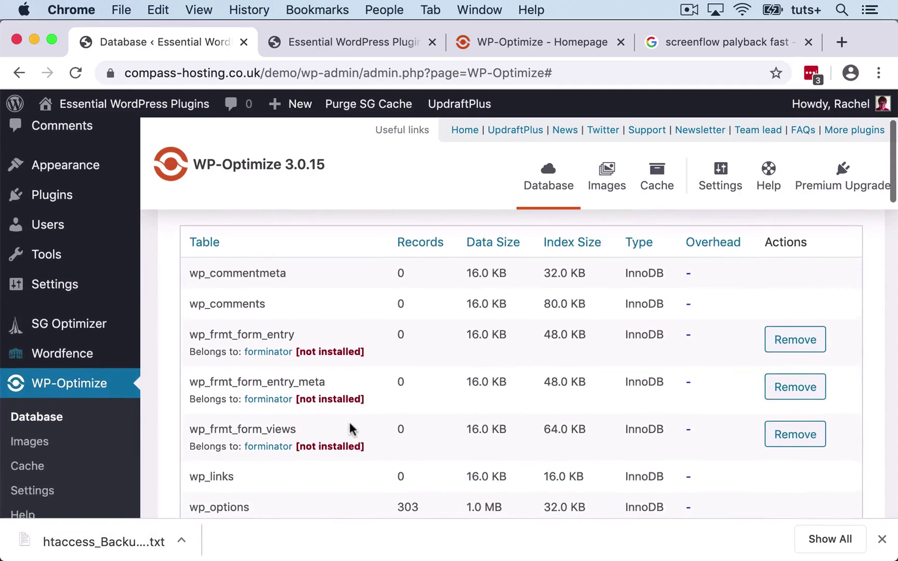
scroll(349, 422, "down", 3)
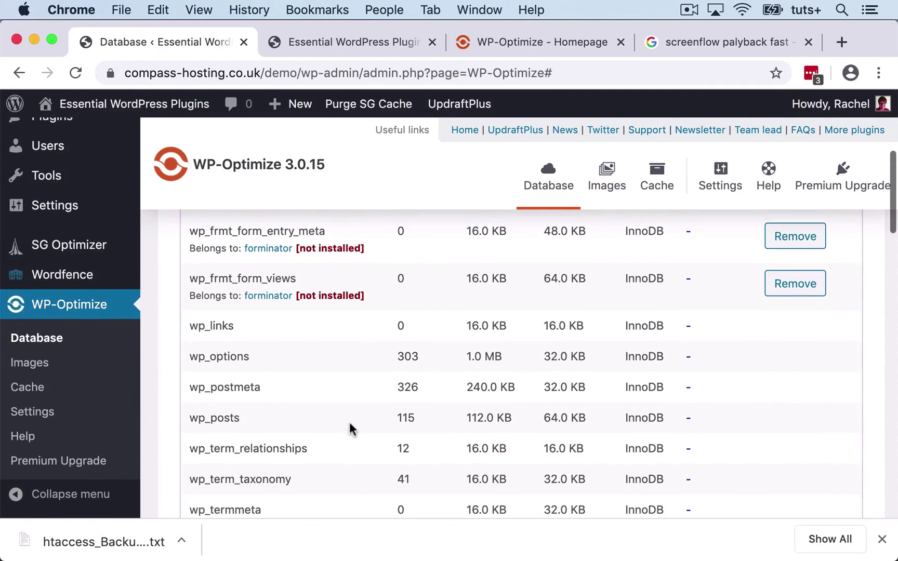
scroll(349, 423, "up", 5)
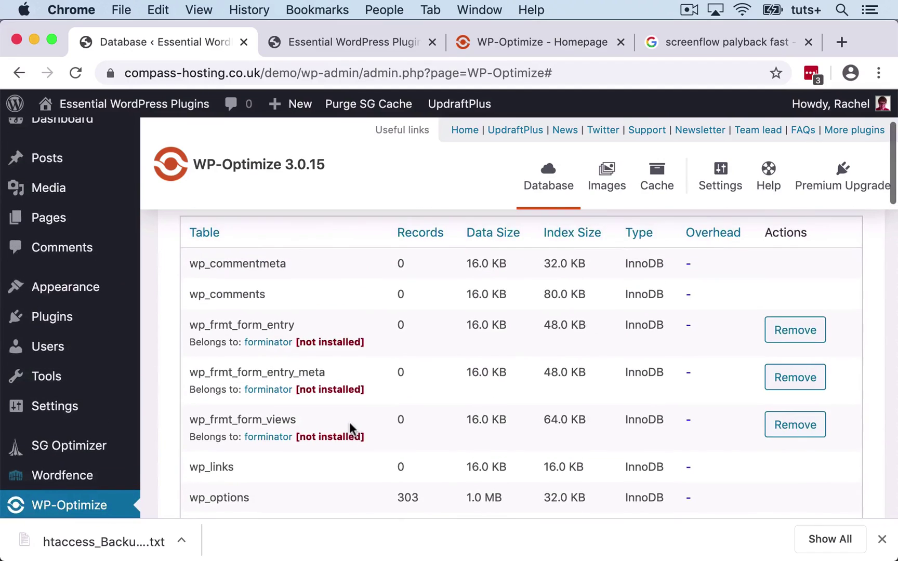
scroll(349, 421, "down", 1)
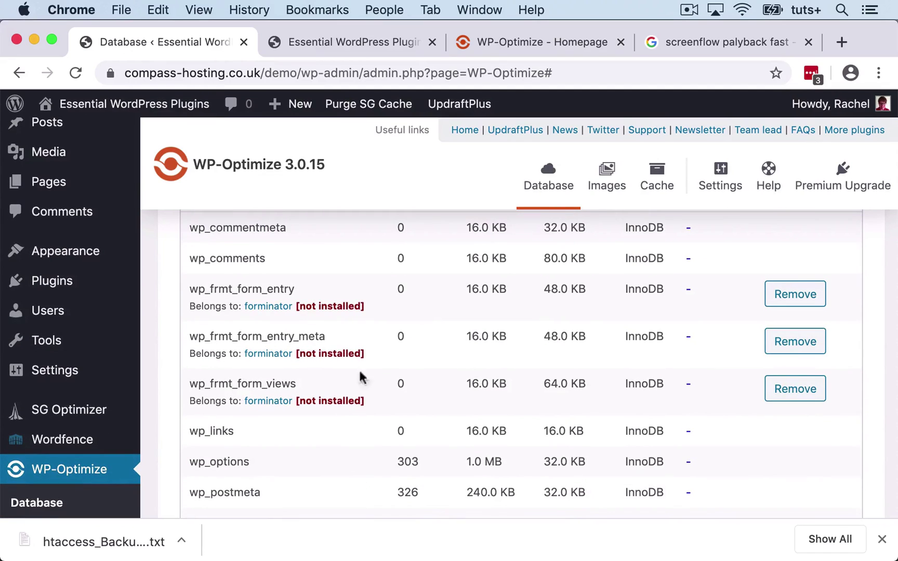
left_click(795, 294)
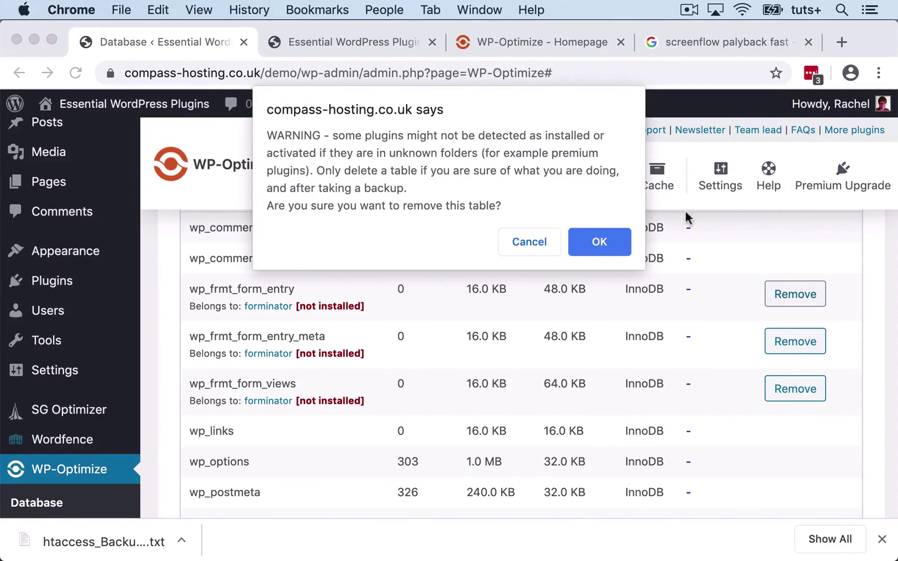
left_click(600, 241)
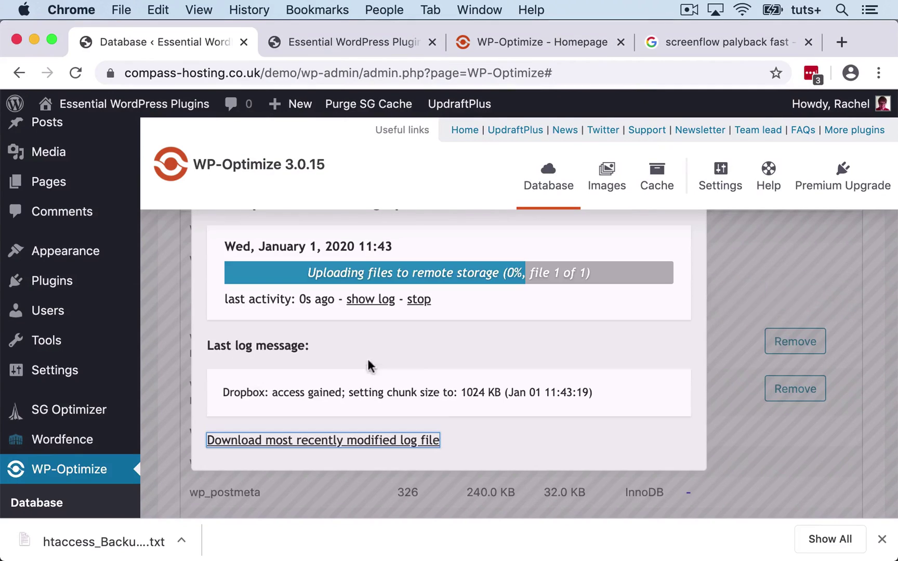
scroll(596, 332, "up", 2)
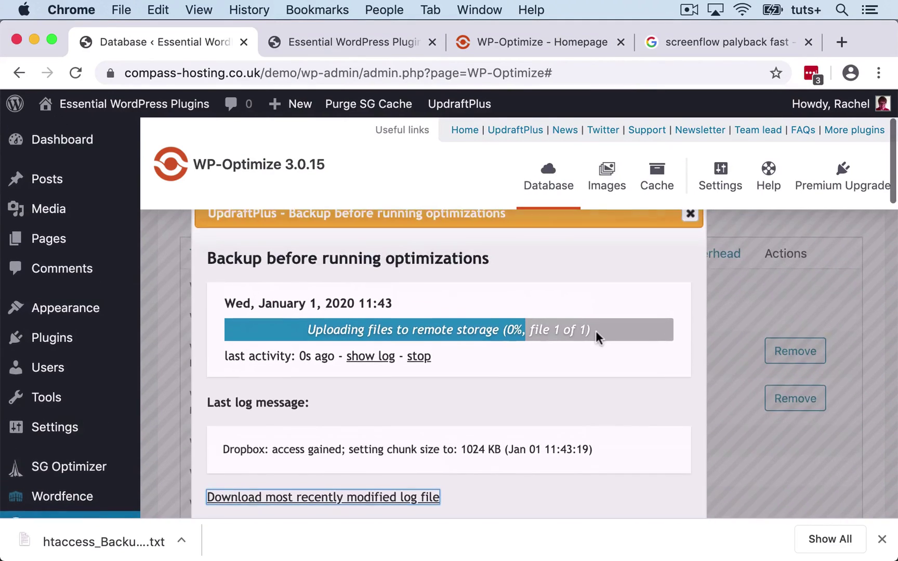
scroll(596, 332, "up", 3)
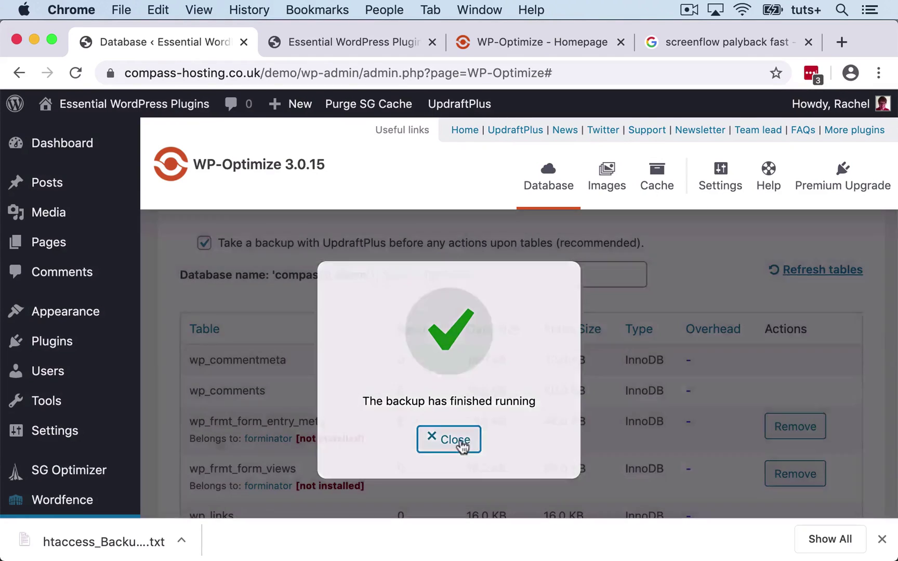
left_click(450, 439)
Remove the wp_frmt_form_entry_meta and wp_frmt_form_views tables, closing each backup-finished dialog.
scroll(697, 365, "down", 4)
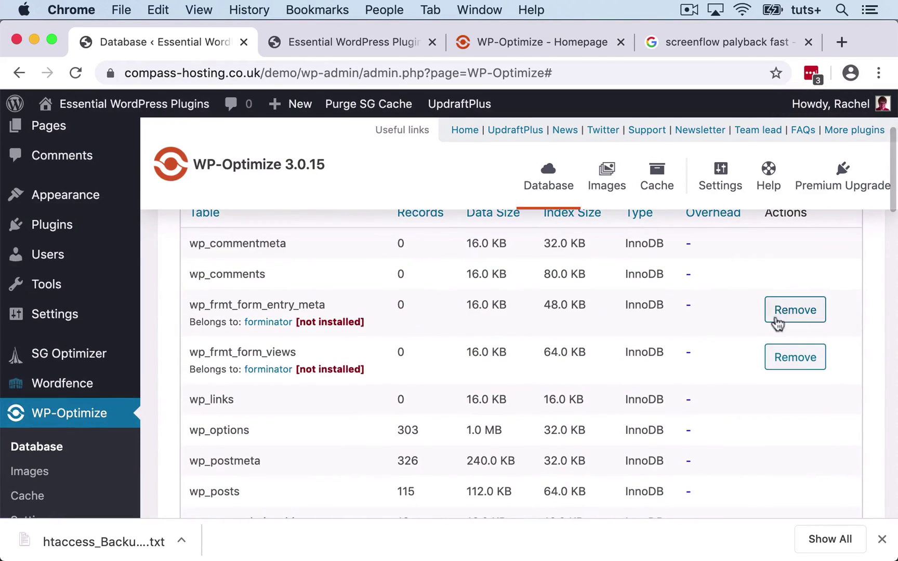
left_click(795, 311)
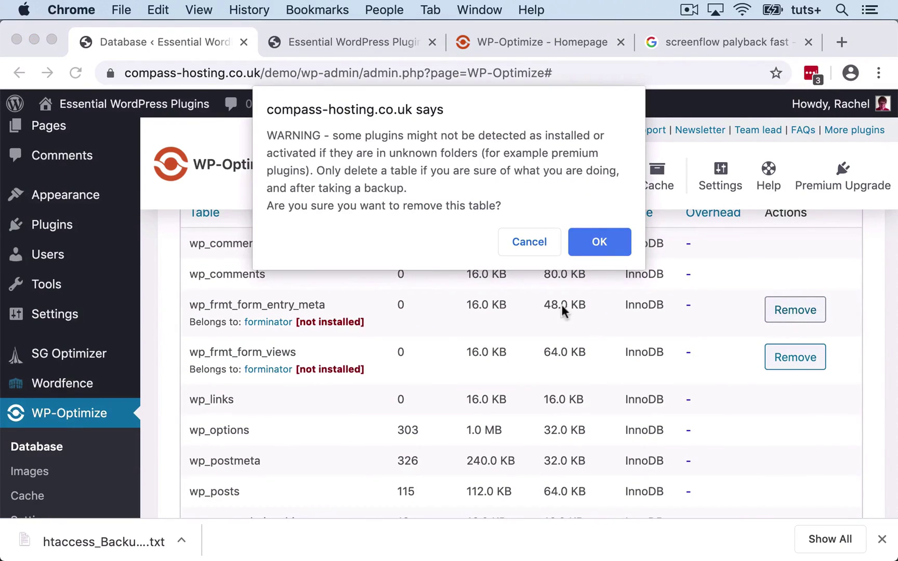
left_click(599, 242)
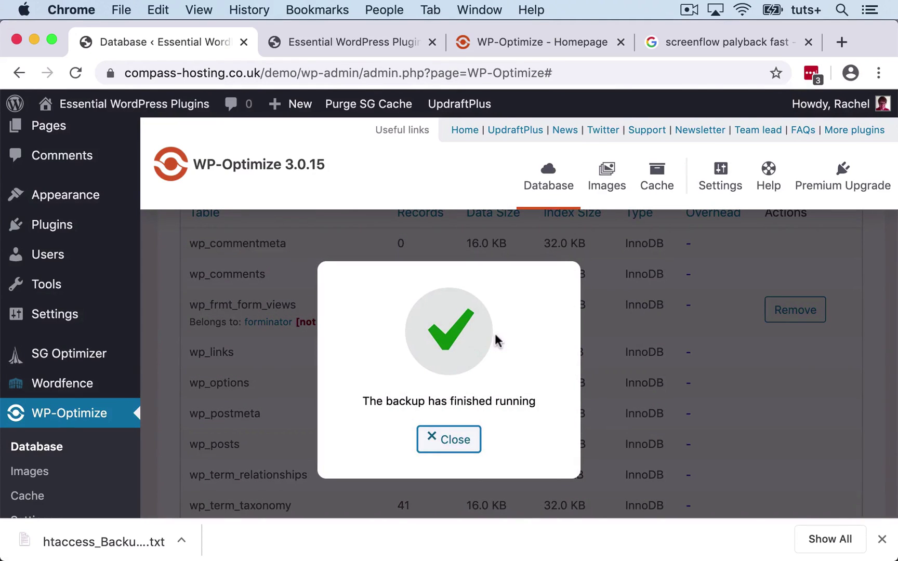
left_click(457, 440)
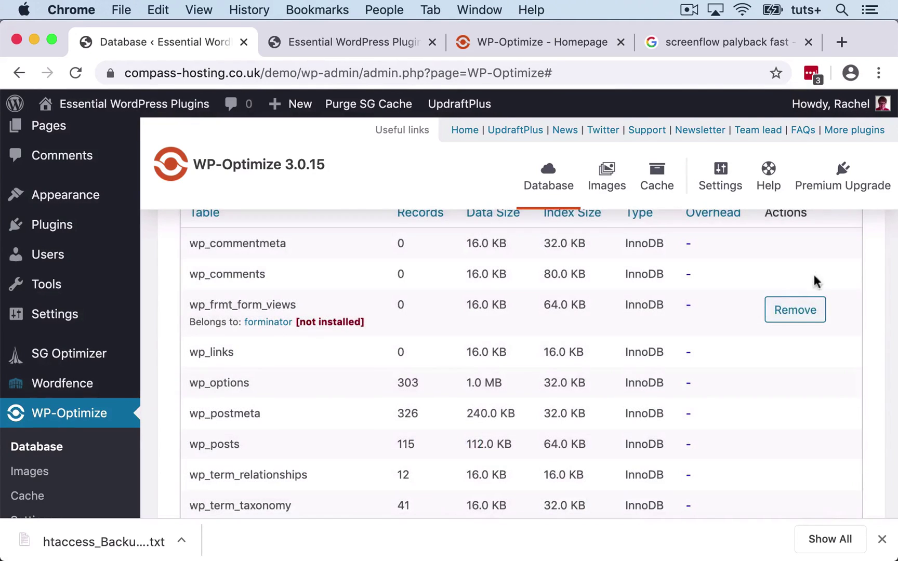
left_click(796, 313)
left_click(607, 243)
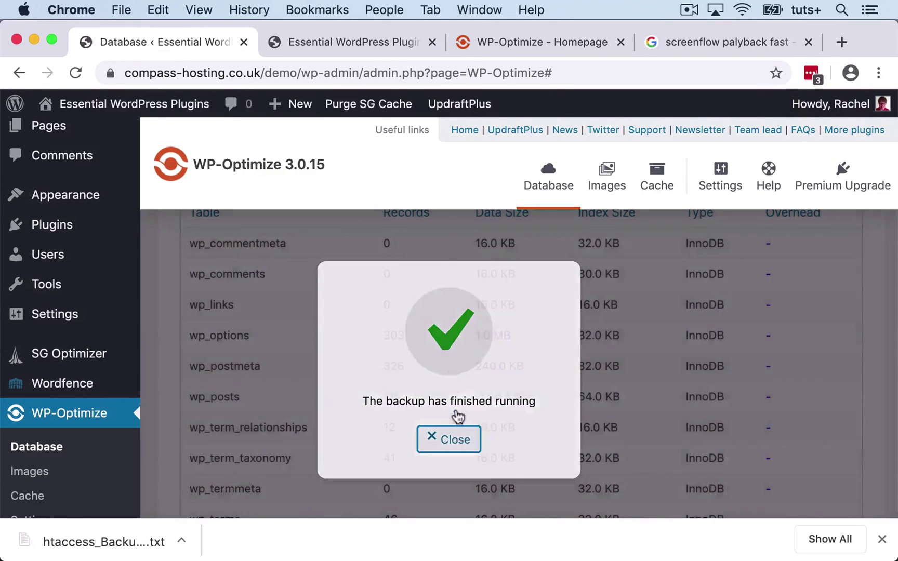
left_click(450, 439)
Check the remaining tables list, then go to WP-Optimize's Images page.
scroll(577, 350, "down", 15)
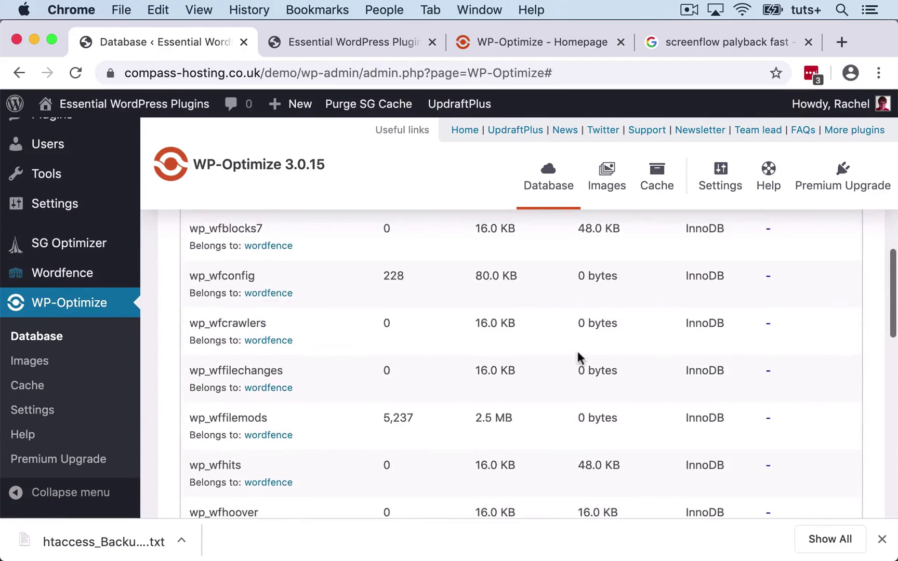
scroll(577, 351, "down", 15)
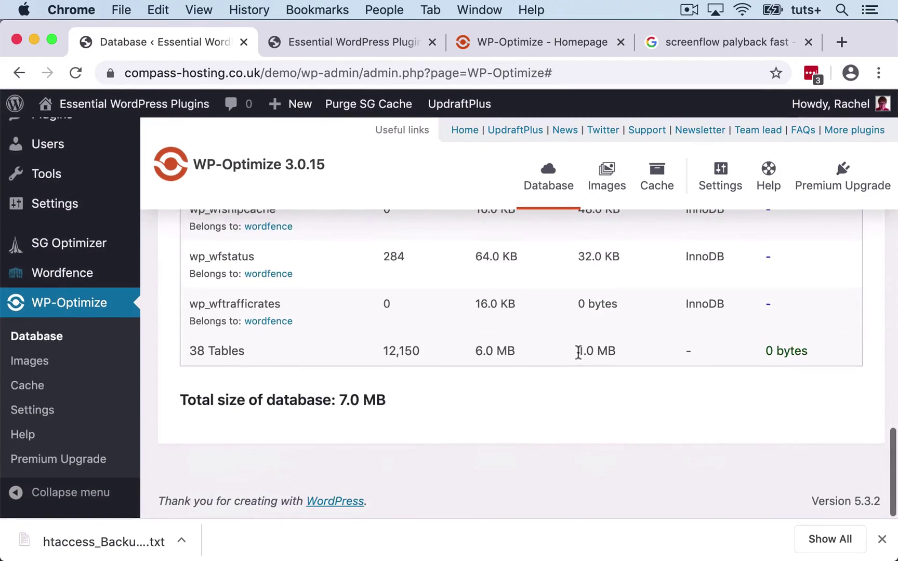
scroll(577, 352, "up", 20)
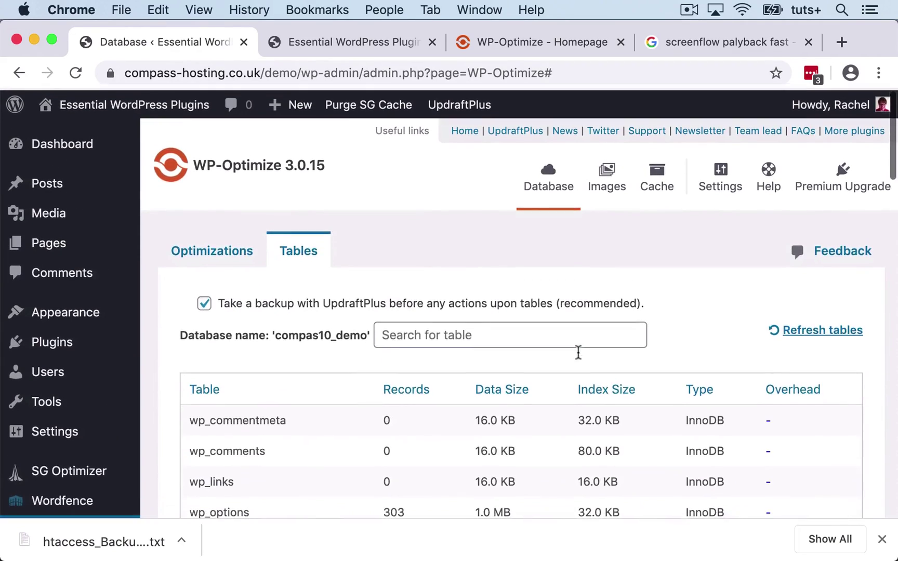
left_click(614, 183)
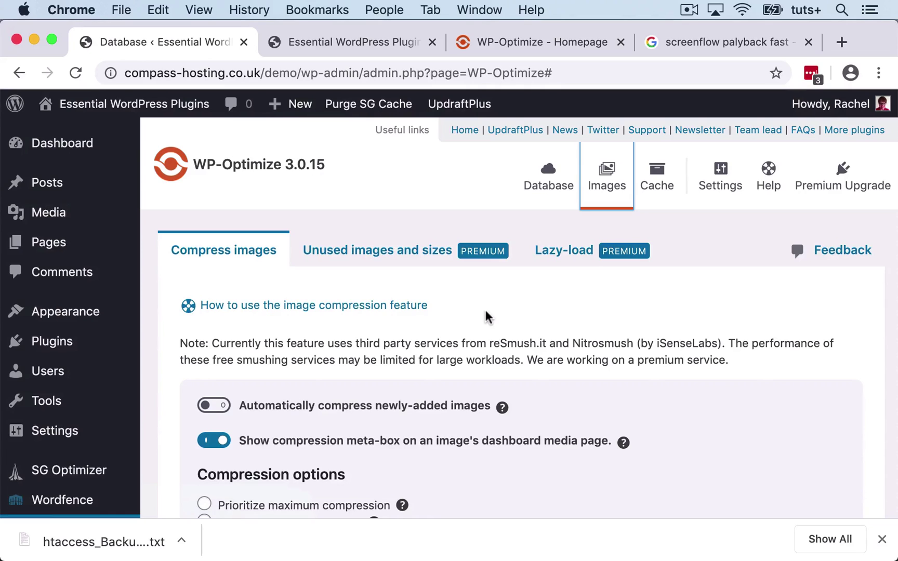
Switch on 'Automatically compress newly-added images' and review the Custom compression options below.
scroll(485, 316, "down", 1)
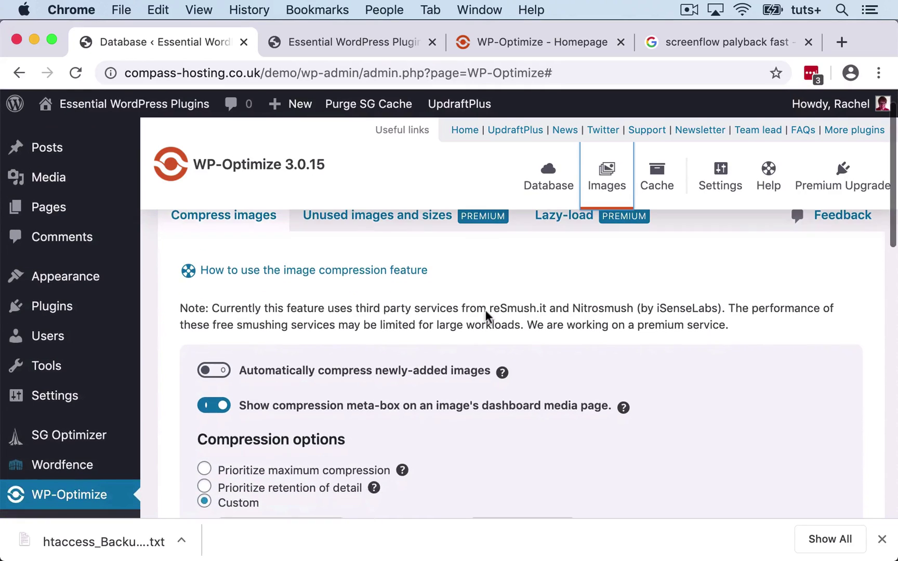
left_click(215, 370)
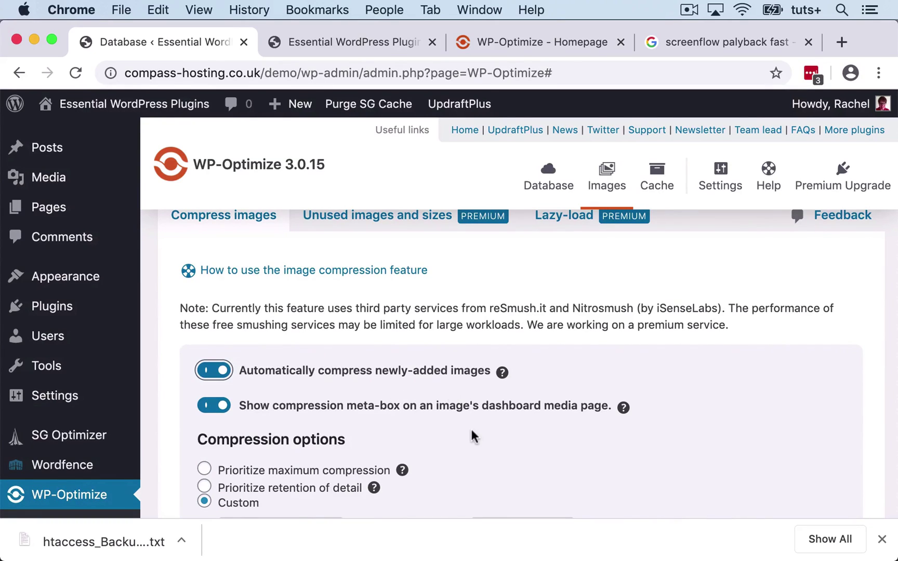
scroll(471, 428, "down", 3)
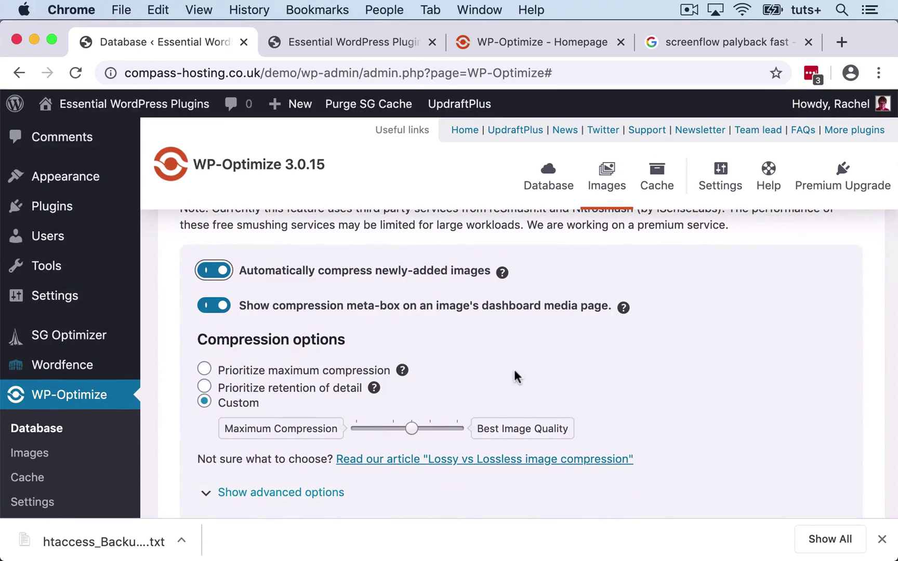
scroll(514, 369, "down", 2)
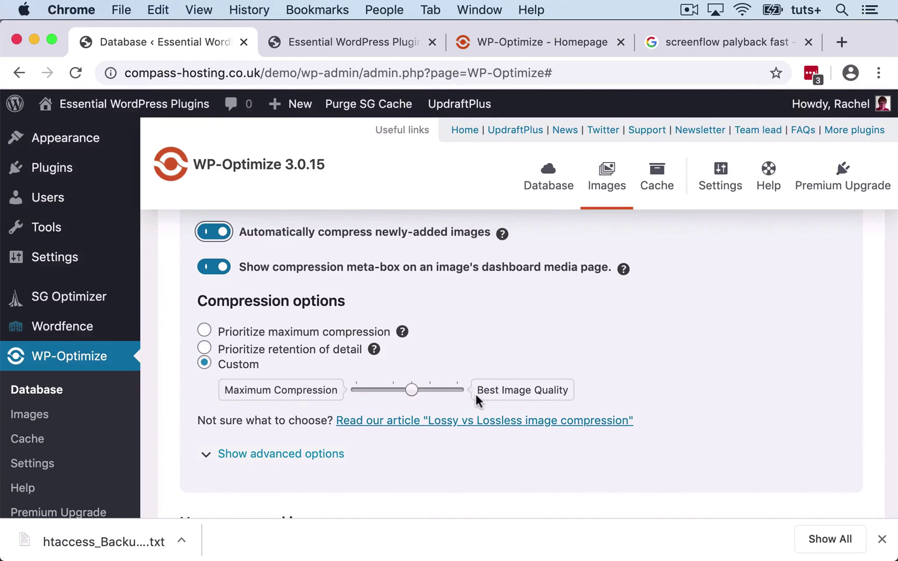
scroll(672, 393, "down", 5)
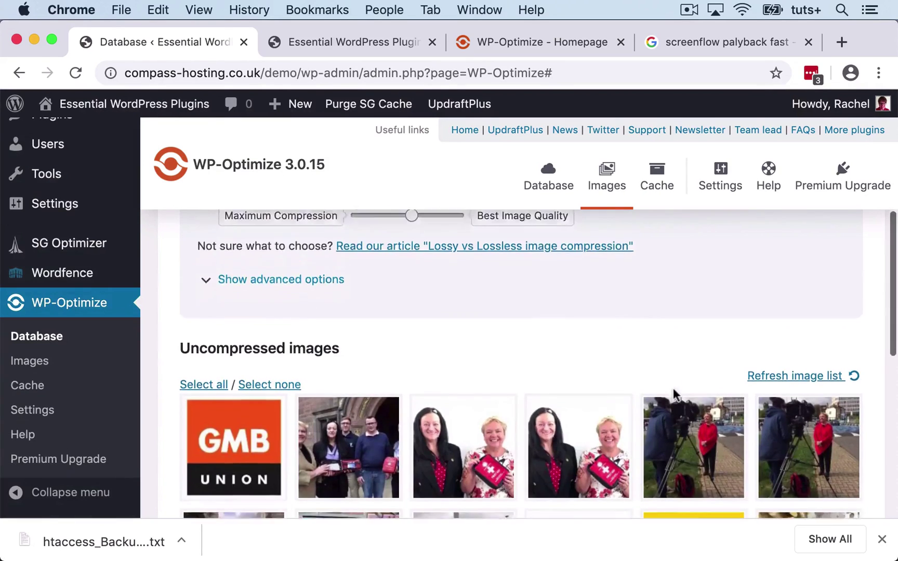
Bulk-compress all uncompressed images, compressing 66 images and saving about 4.17 MB.
scroll(673, 393, "down", 10)
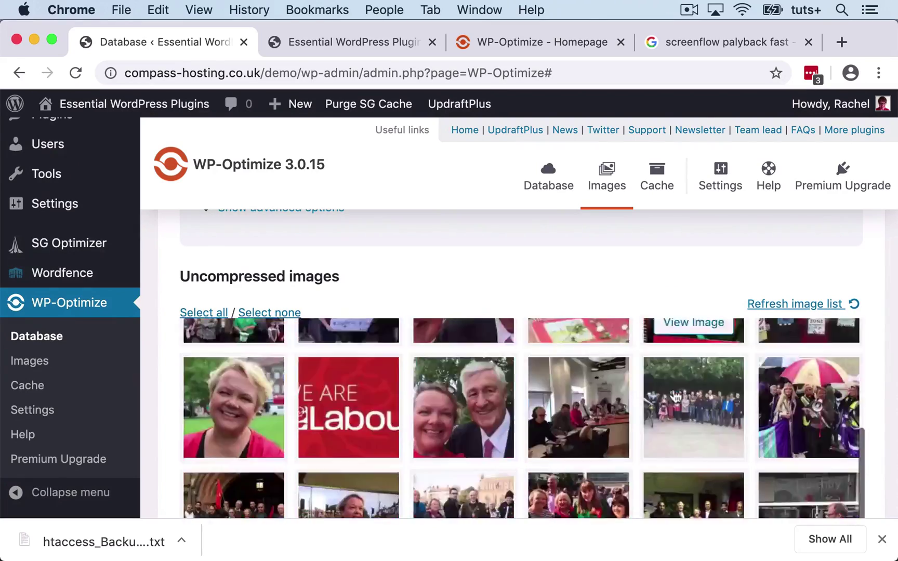
scroll(675, 395, "down", 10)
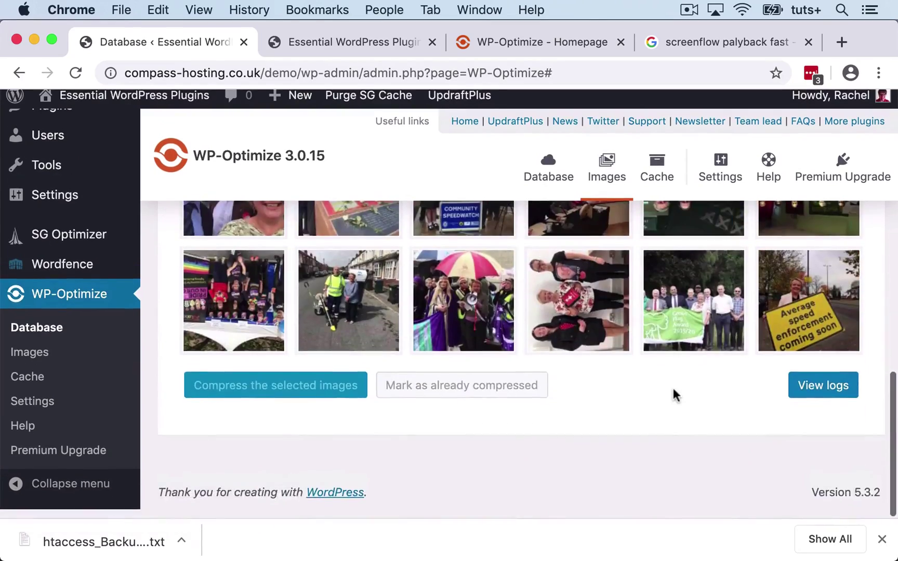
scroll(671, 385, "up", 10)
left_click(205, 411)
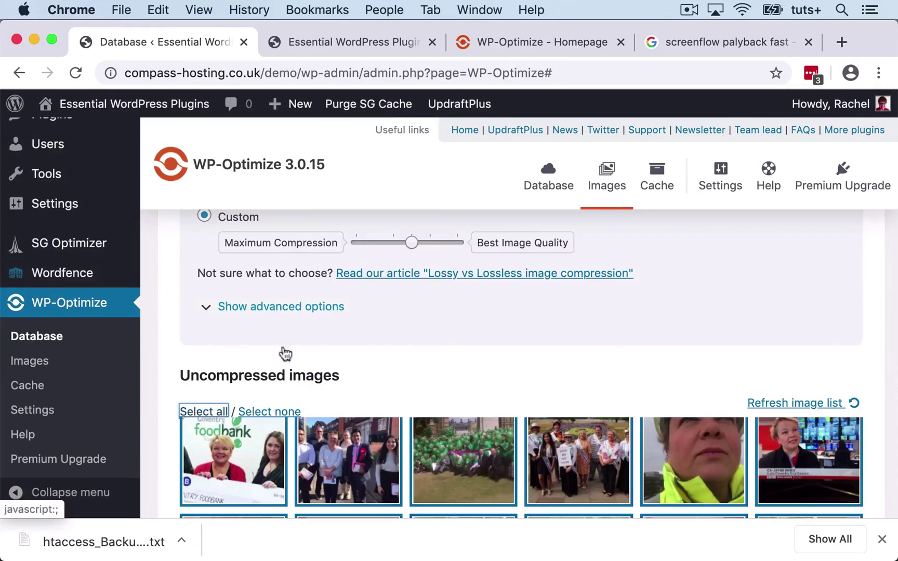
scroll(505, 387, "down", 10)
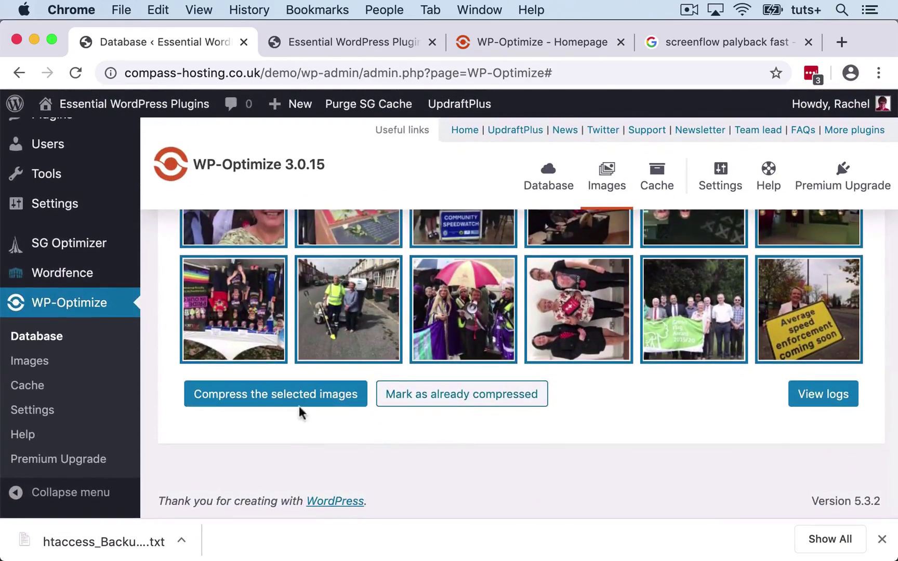
left_click(294, 397)
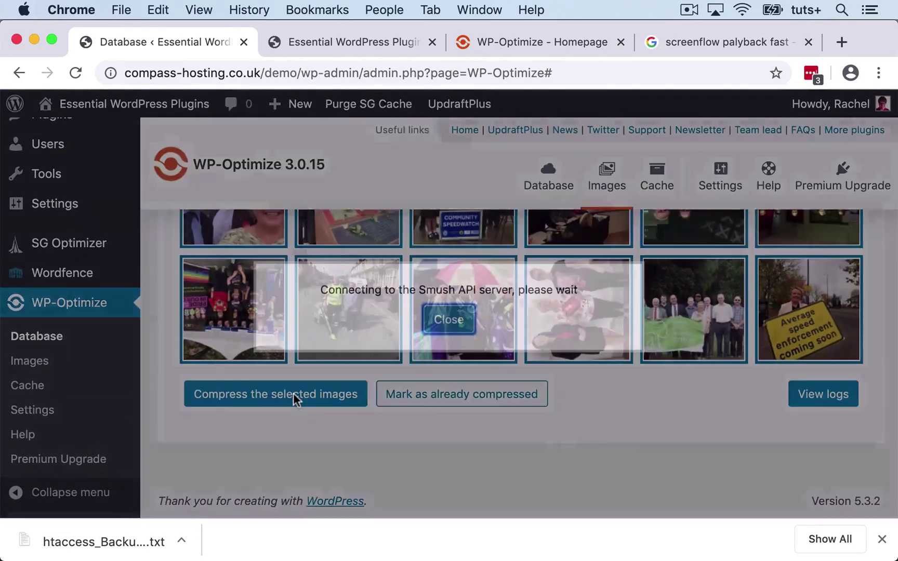
left_click(446, 321)
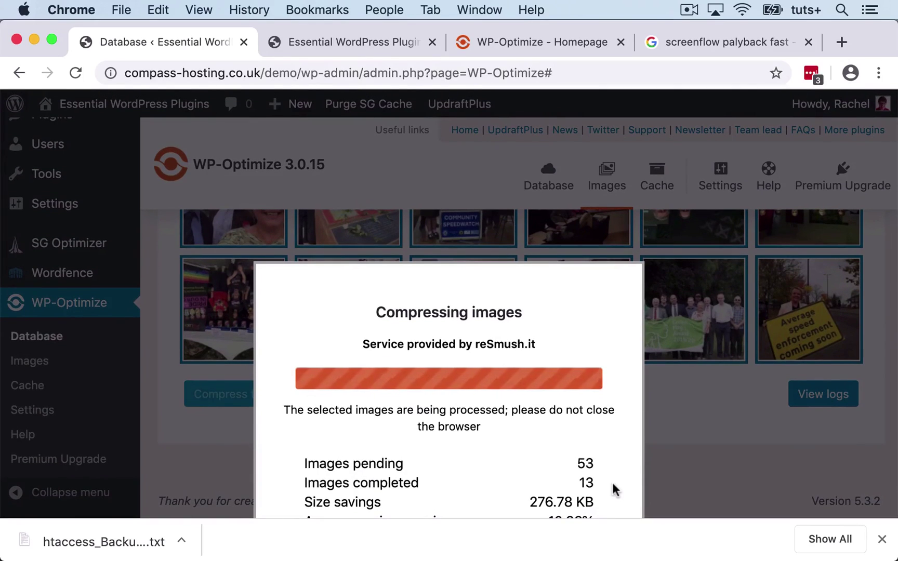
left_click(879, 535)
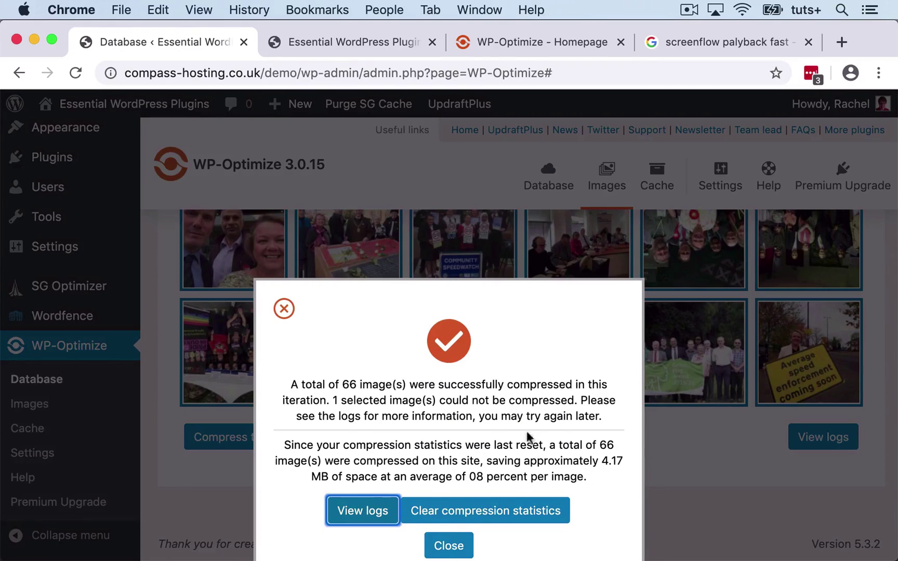
left_click(449, 545)
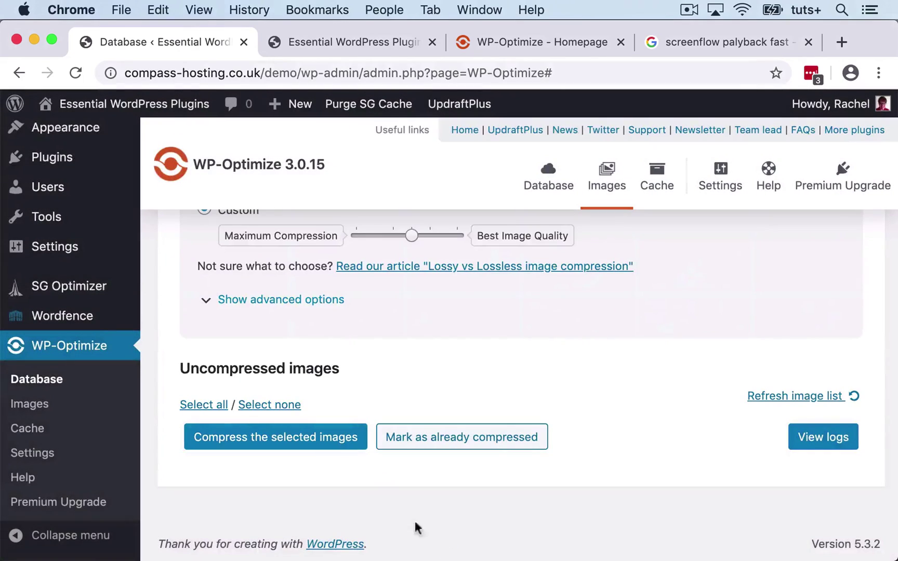
Preview the Unused images and sizes and Lazy-load sections, then return to page cache settings.
scroll(556, 301, "up", 1)
scroll(554, 300, "up", 5)
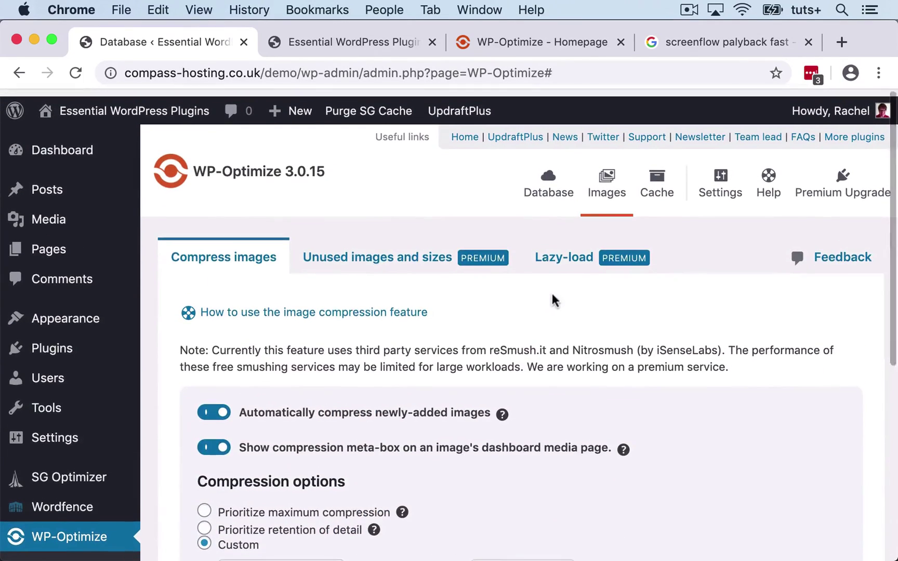
left_click(400, 263)
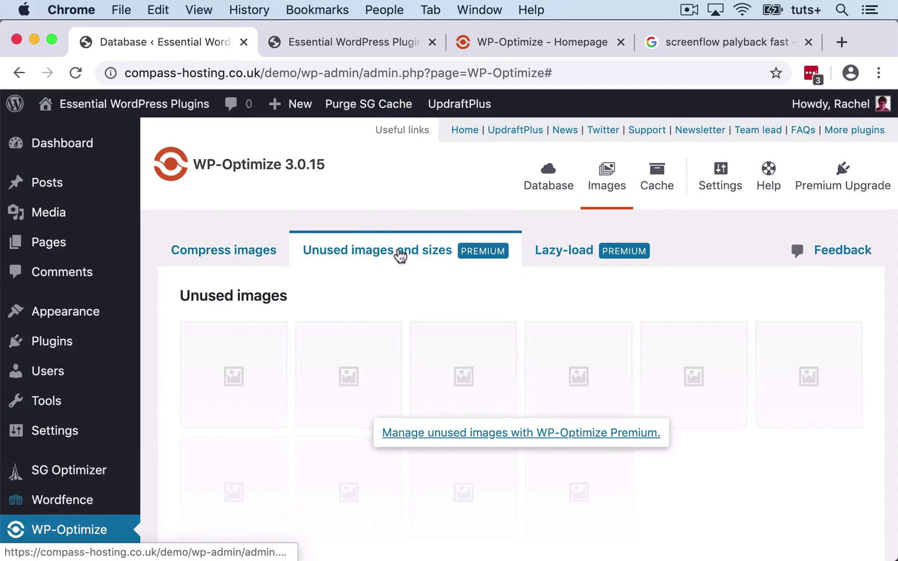
left_click(583, 253)
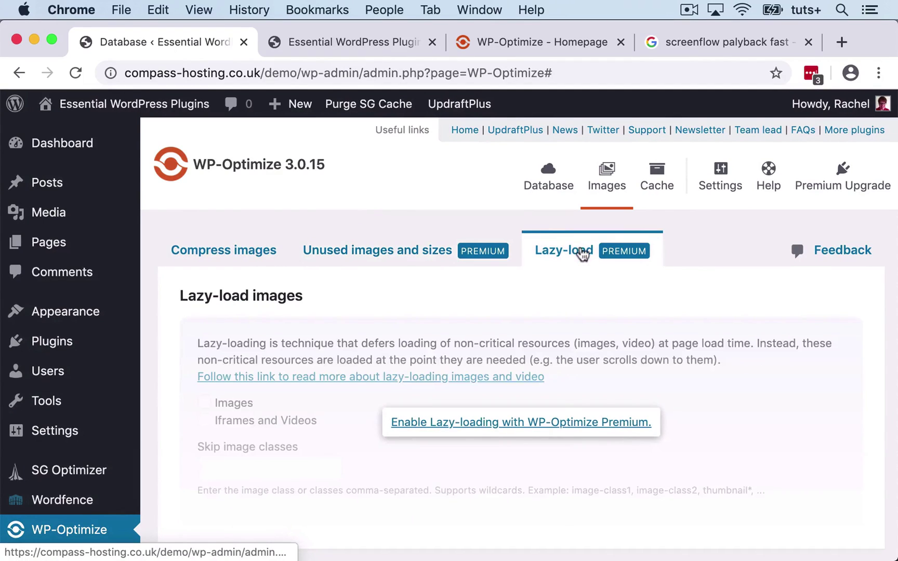
left_click(407, 256)
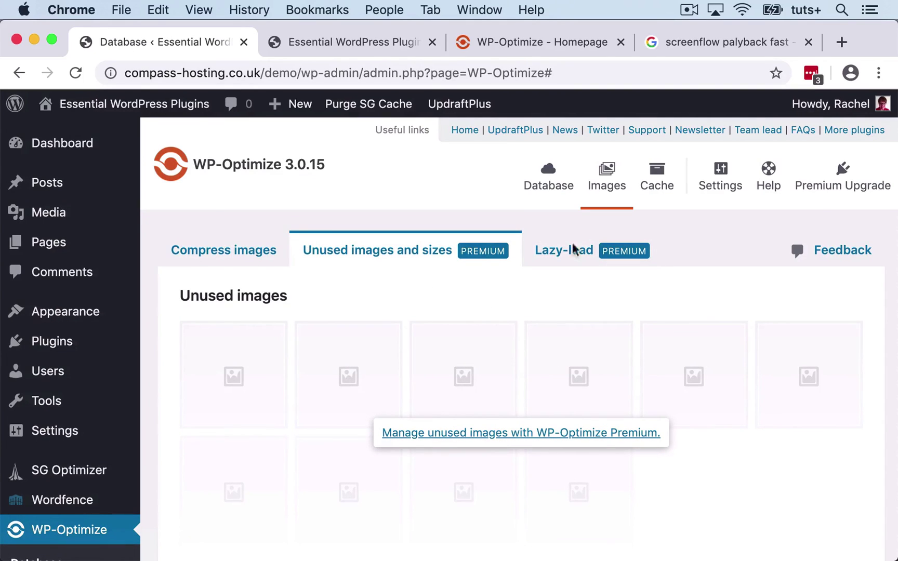
left_click(662, 193)
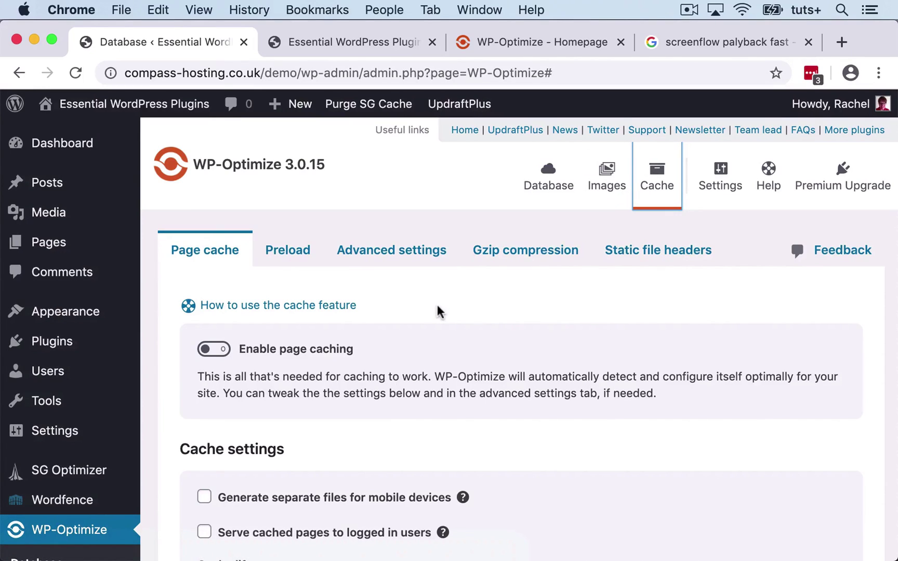
Try enabling page caching, switch it back off, and bring up the Preload options.
left_click(217, 349)
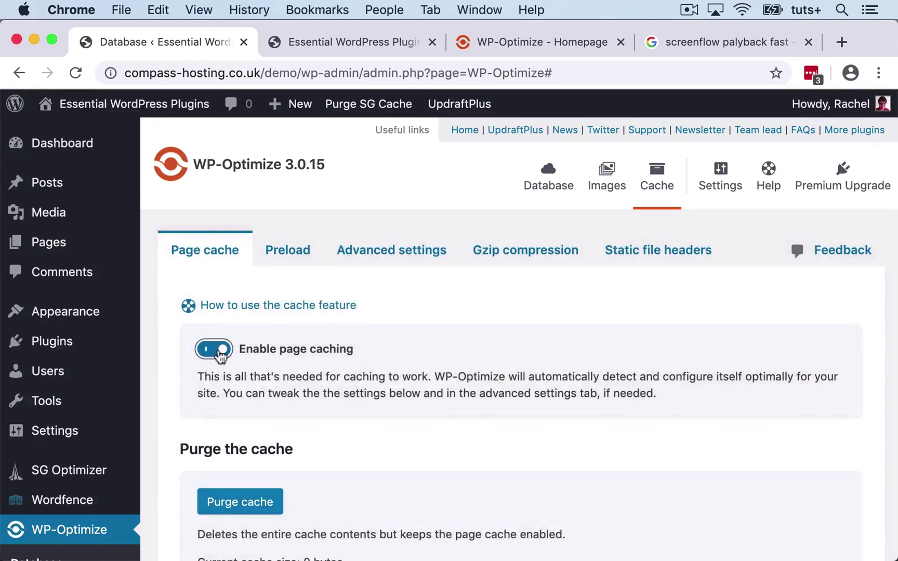
scroll(386, 382, "down", 5)
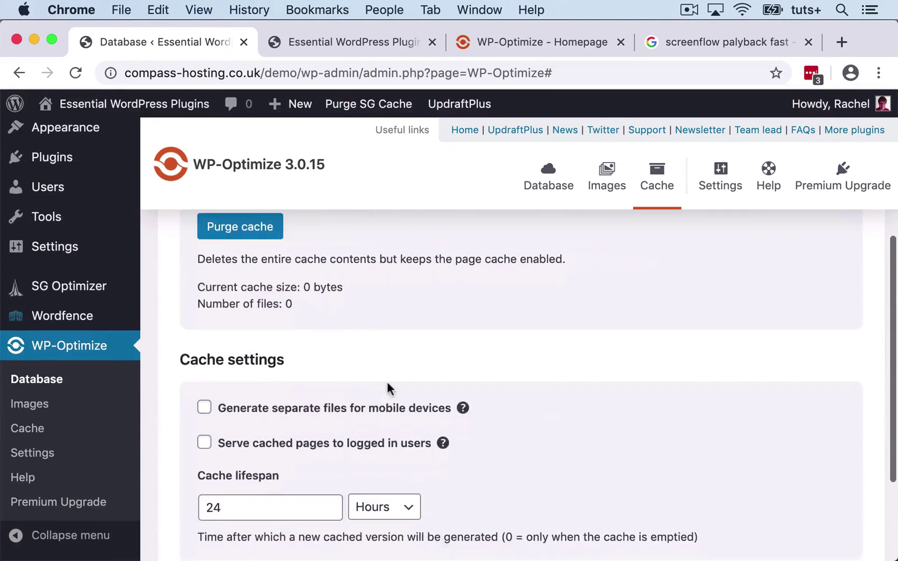
scroll(387, 386, "down", 2)
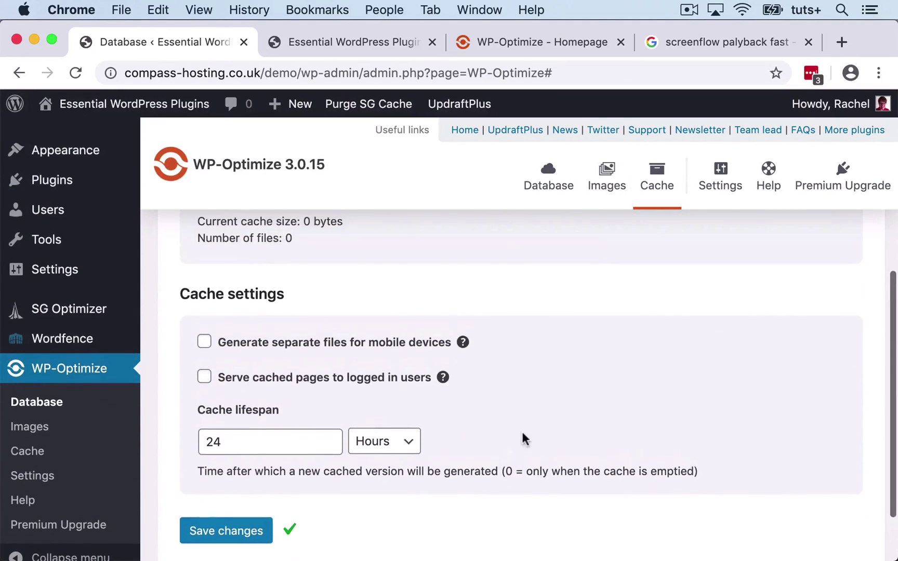
scroll(521, 439, "down", 1)
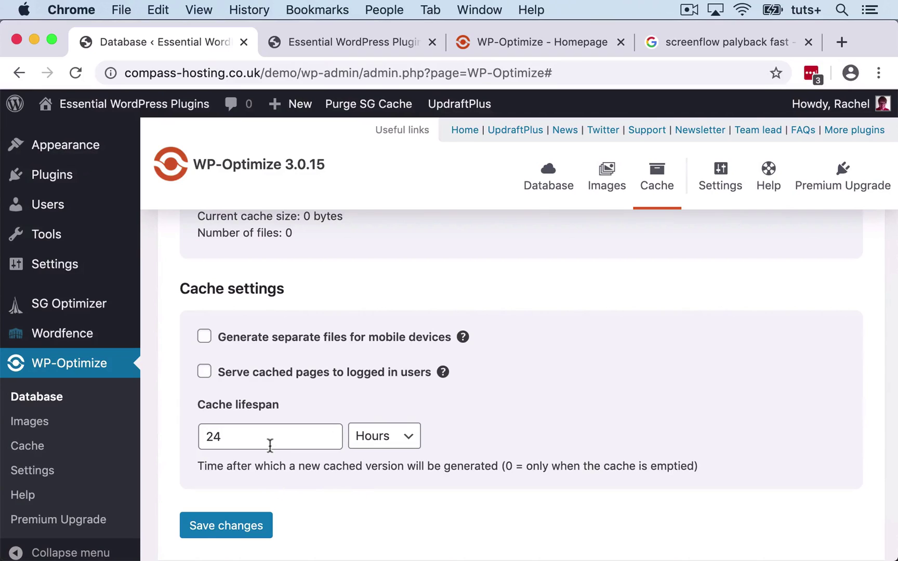
scroll(547, 443, "up", 3)
scroll(546, 447, "up", 2)
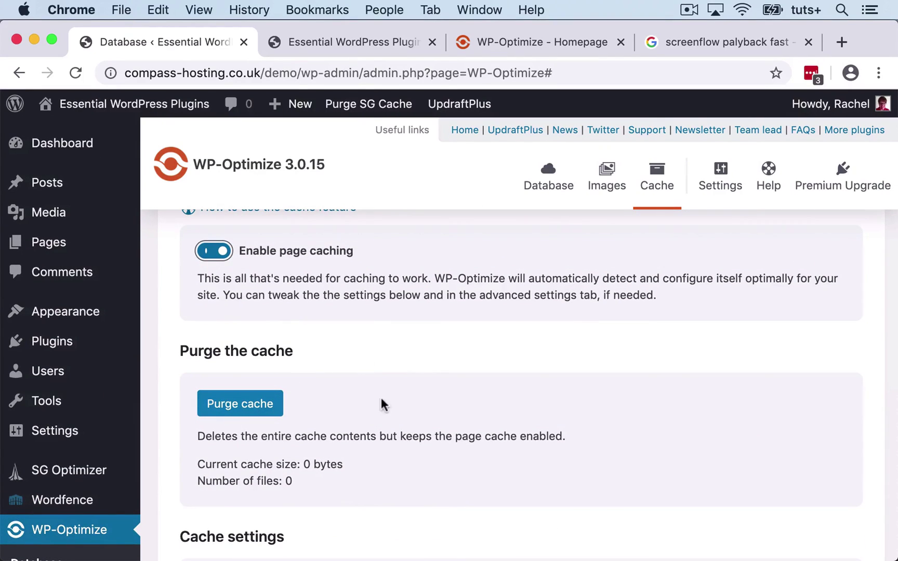
scroll(380, 399, "up", 1)
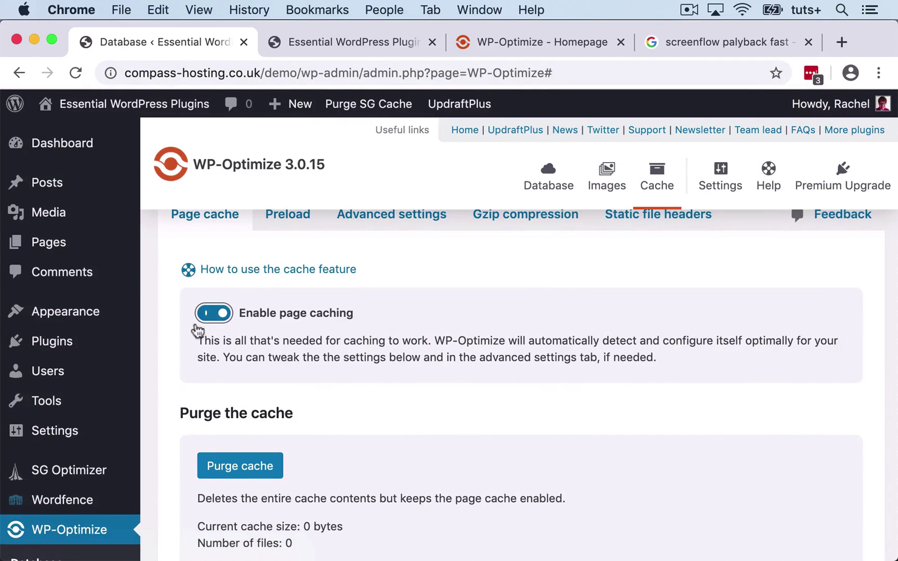
left_click(206, 314)
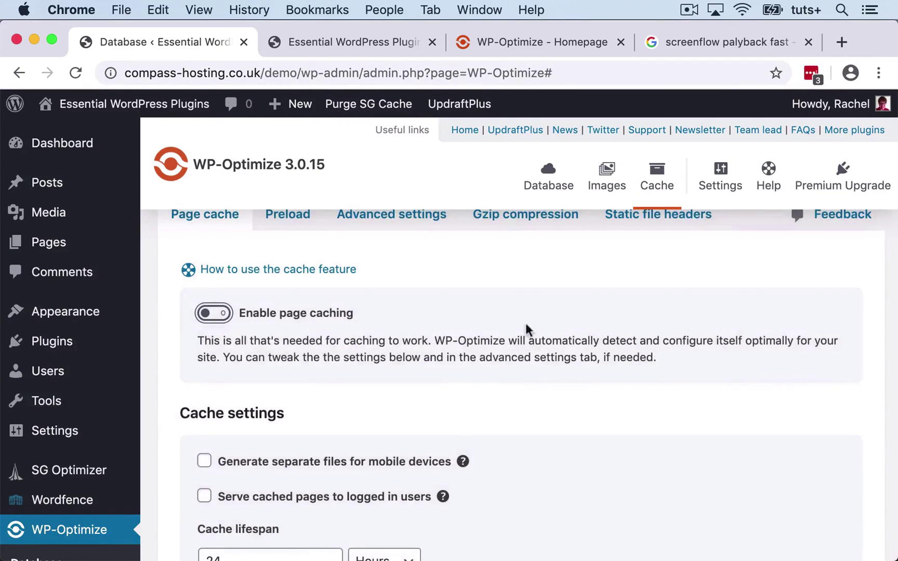
scroll(525, 328, "up", 1)
left_click(280, 249)
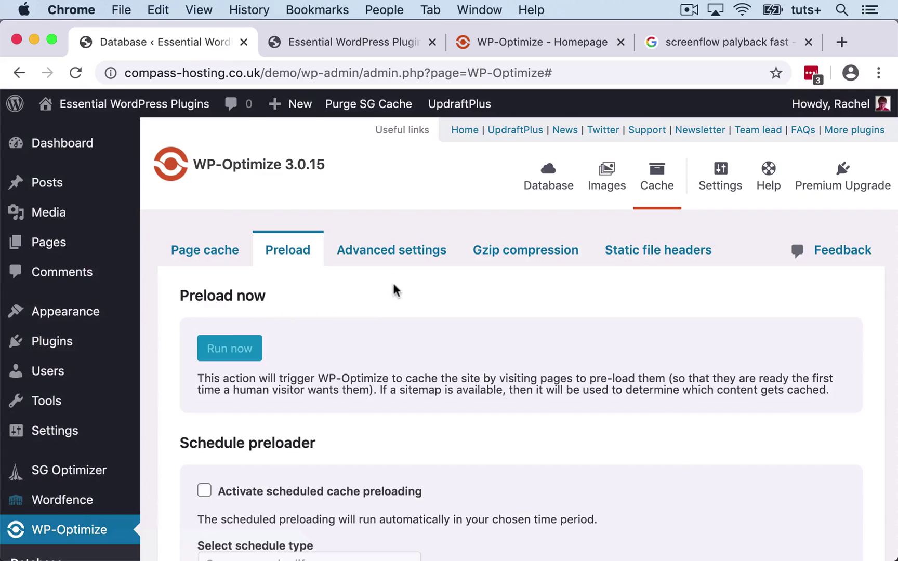
Check Advanced settings, Gzip compression and Static file headers, confirming Gzip and browser caching are enabled.
left_click(392, 260)
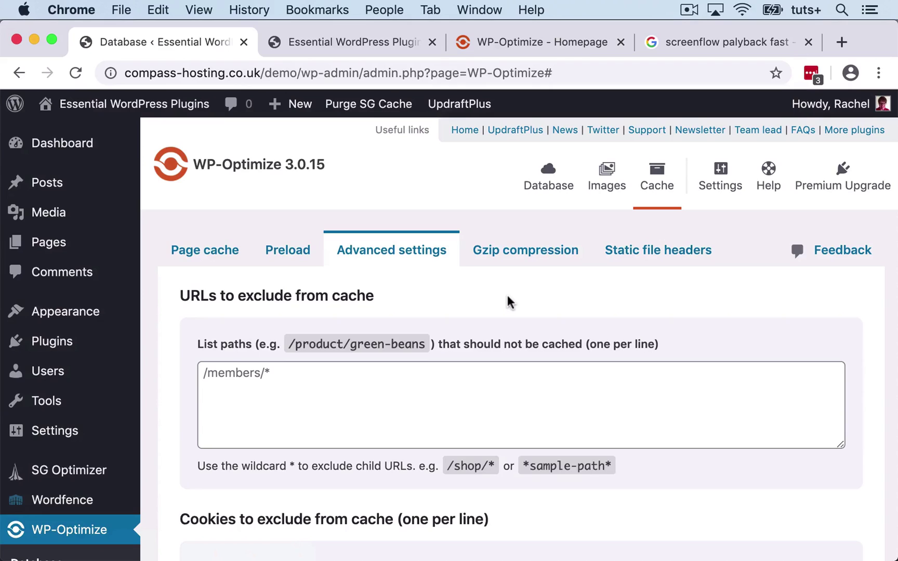
left_click(525, 259)
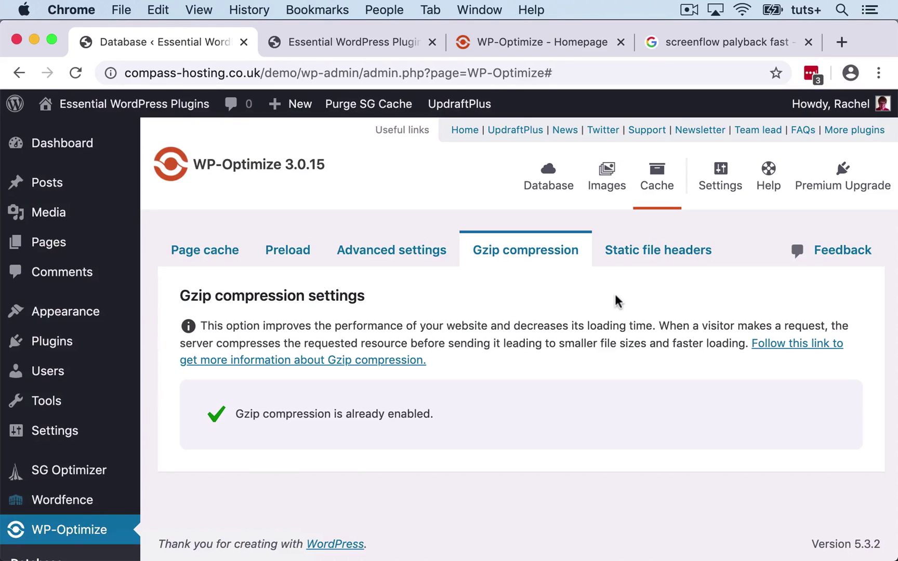
left_click(643, 257)
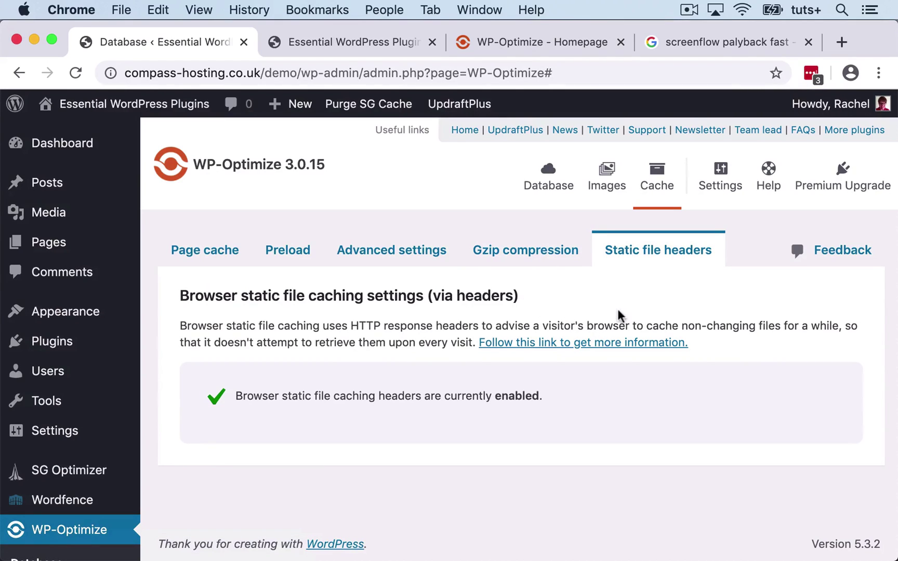
In WP-Optimize Settings, enable the admin bar link.
left_click(723, 182)
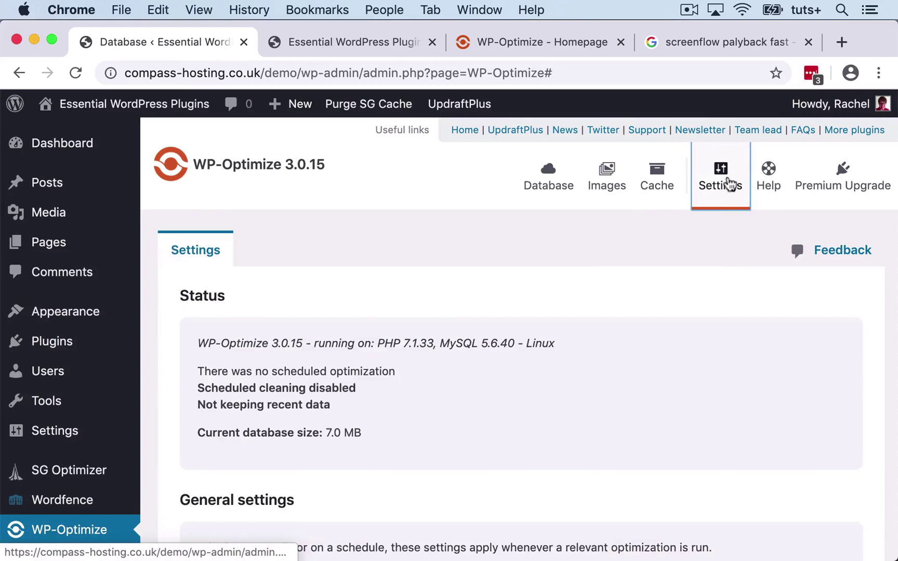
scroll(495, 344, "down", 8)
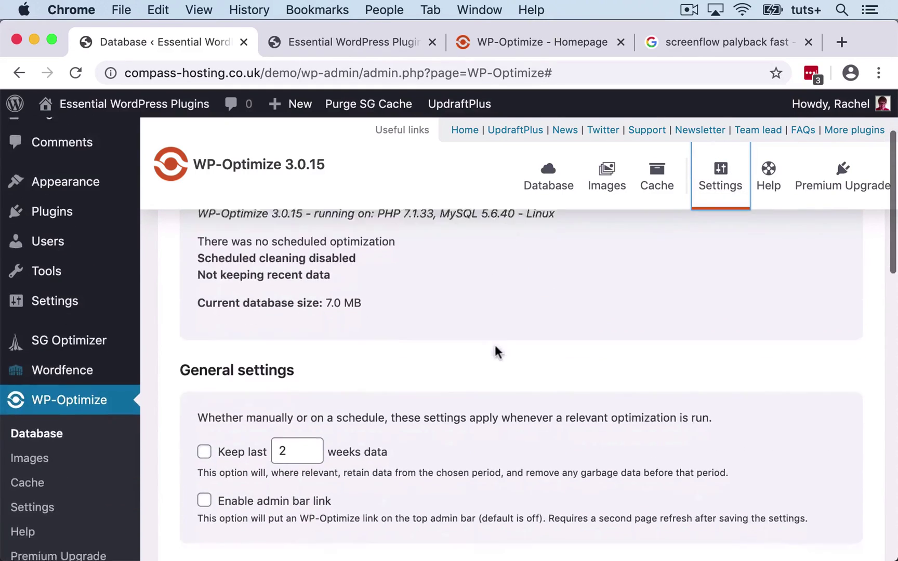
scroll(495, 344, "down", 2)
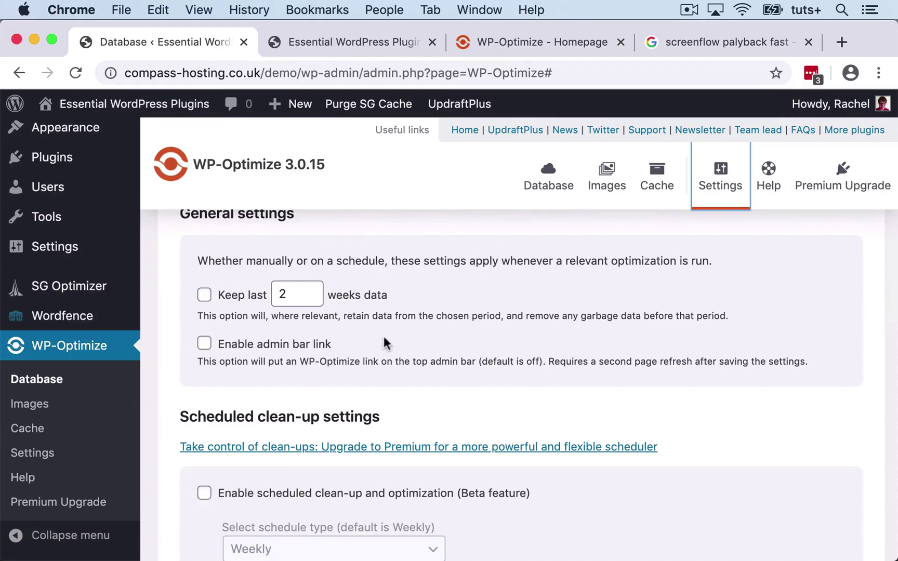
left_click(204, 344)
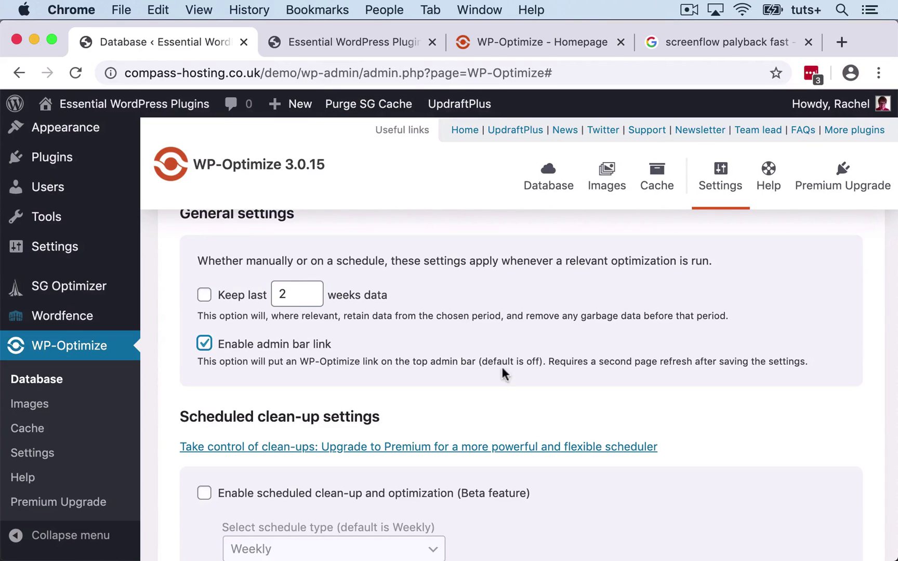
Enable scheduled clean-up and optimization set to Weekly, and save the settings.
scroll(436, 294, "down", 4)
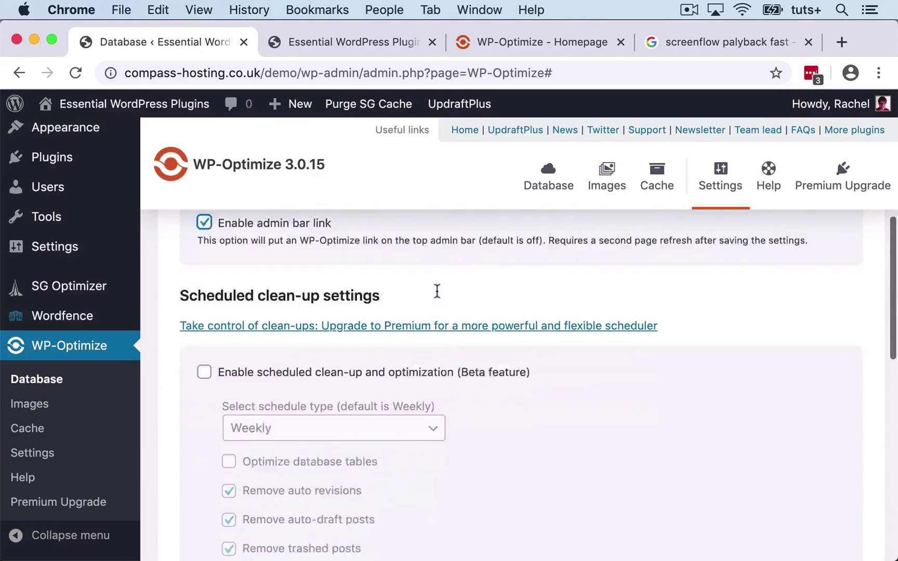
scroll(537, 347, "up", 1)
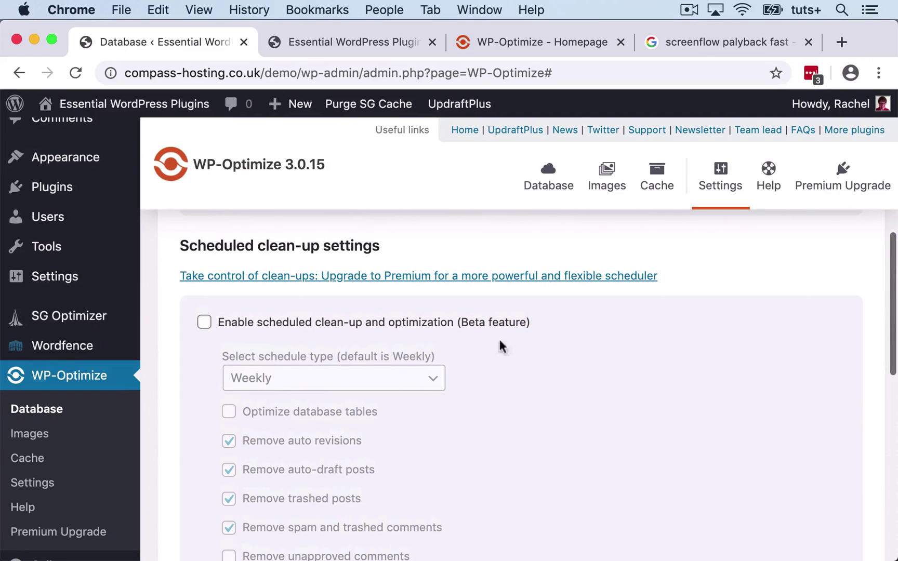
left_click(204, 323)
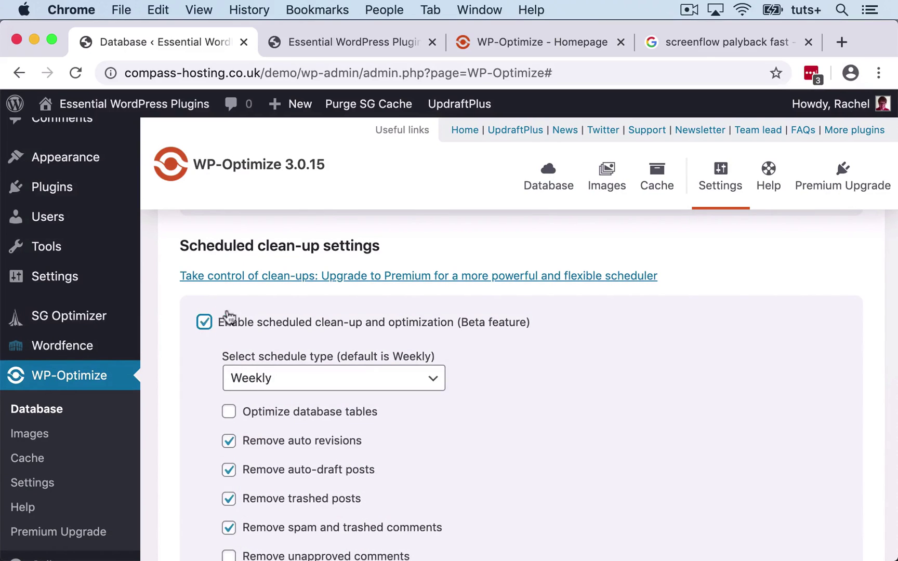
left_click(320, 379)
left_click(318, 382)
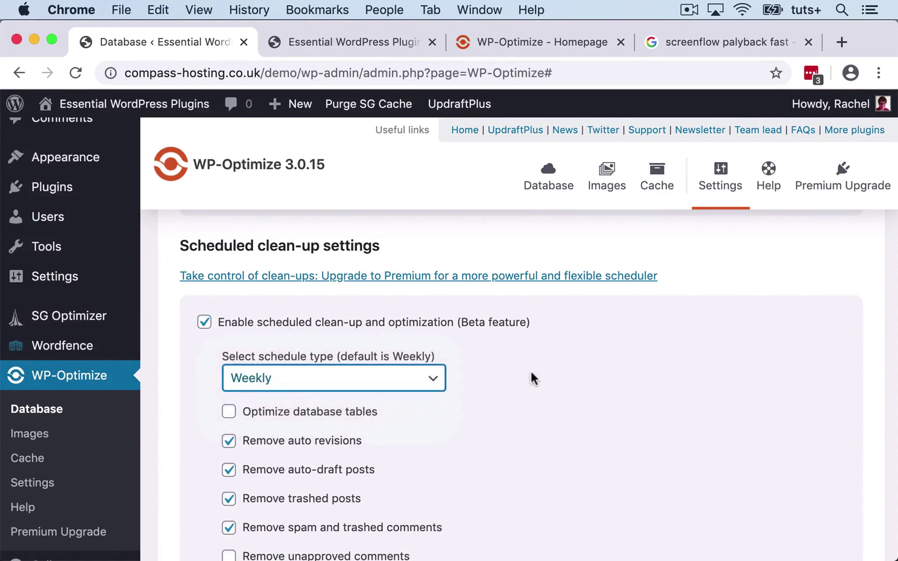
scroll(531, 372, "down", 2)
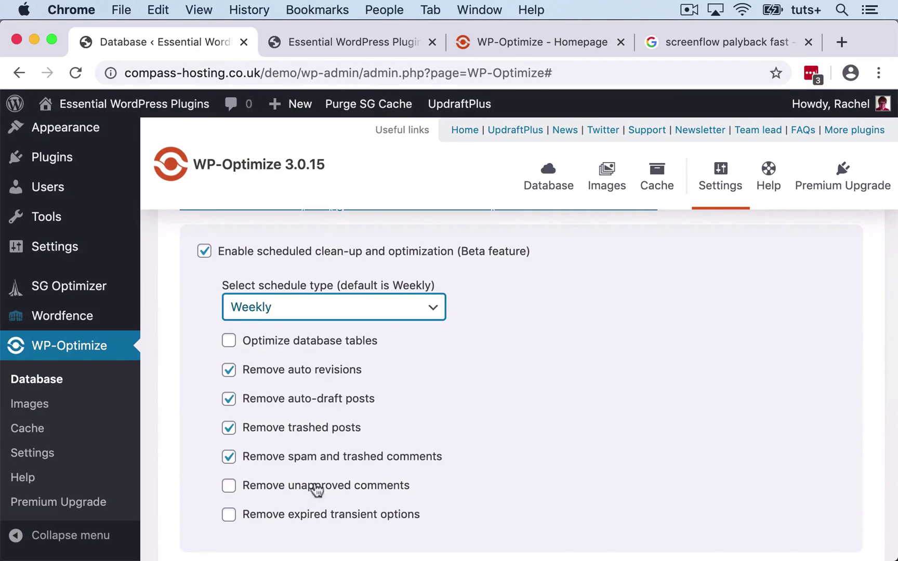
scroll(359, 526, "down", 5)
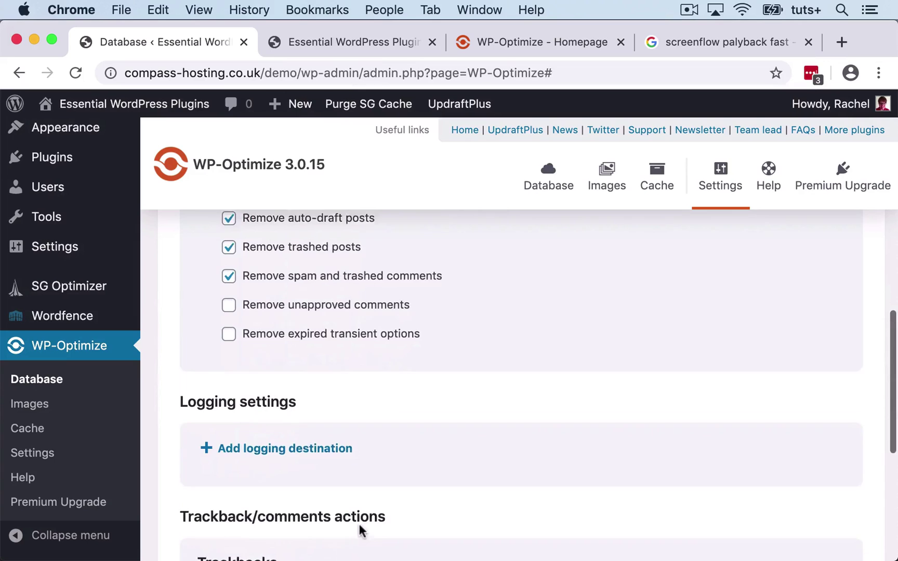
scroll(358, 526, "down", 3)
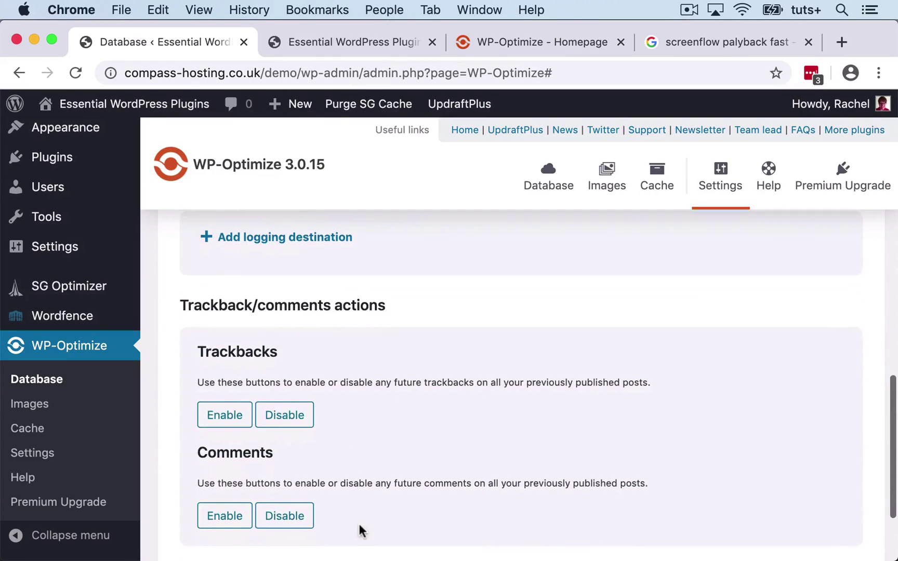
scroll(397, 420, "down", 1)
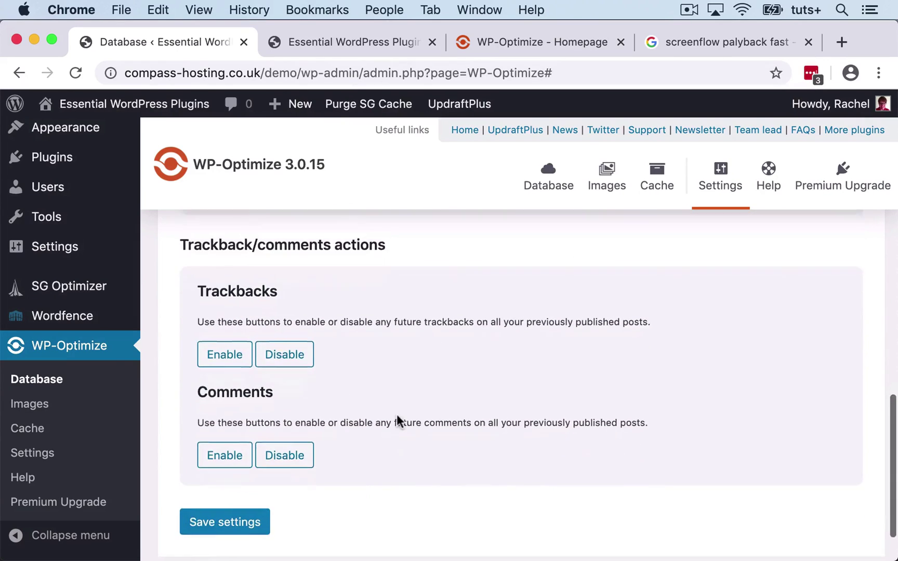
scroll(396, 416, "down", 1)
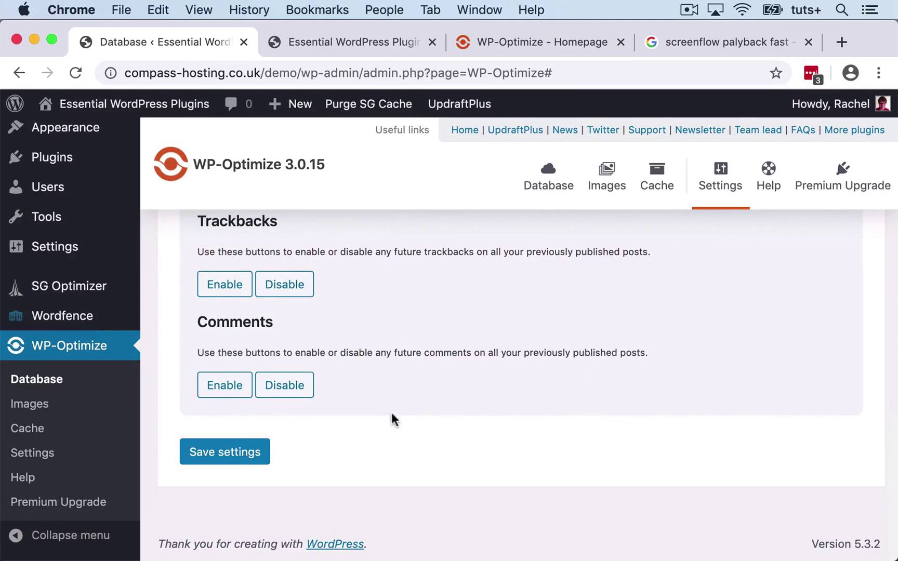
left_click(227, 454)
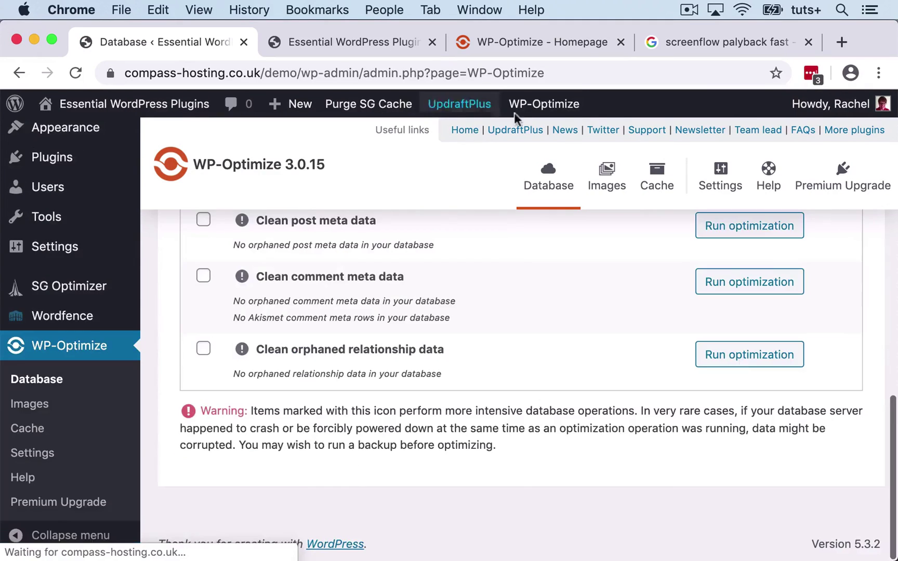
Confirm the new WP-Optimize admin bar link and return to the top of the Database page.
mouse_move(551, 106)
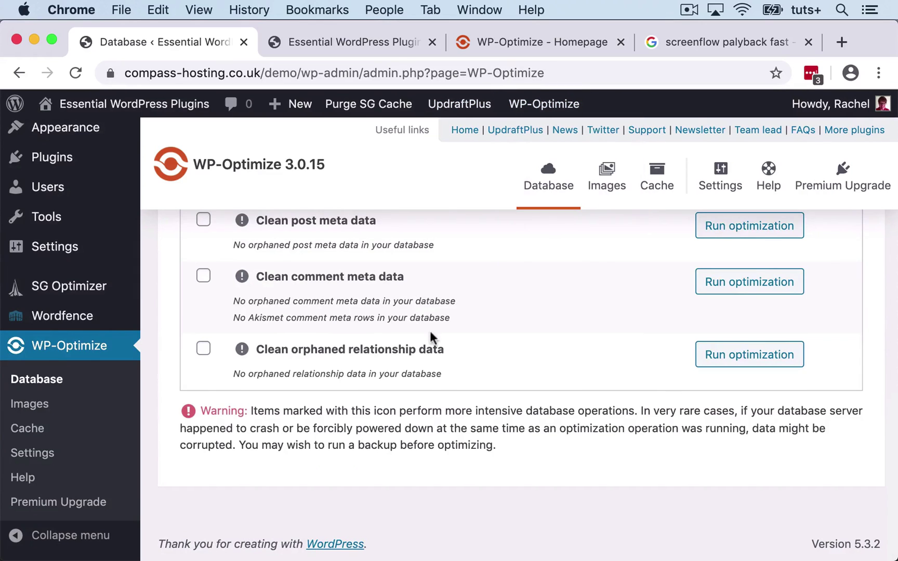
scroll(430, 330, "up", 15)
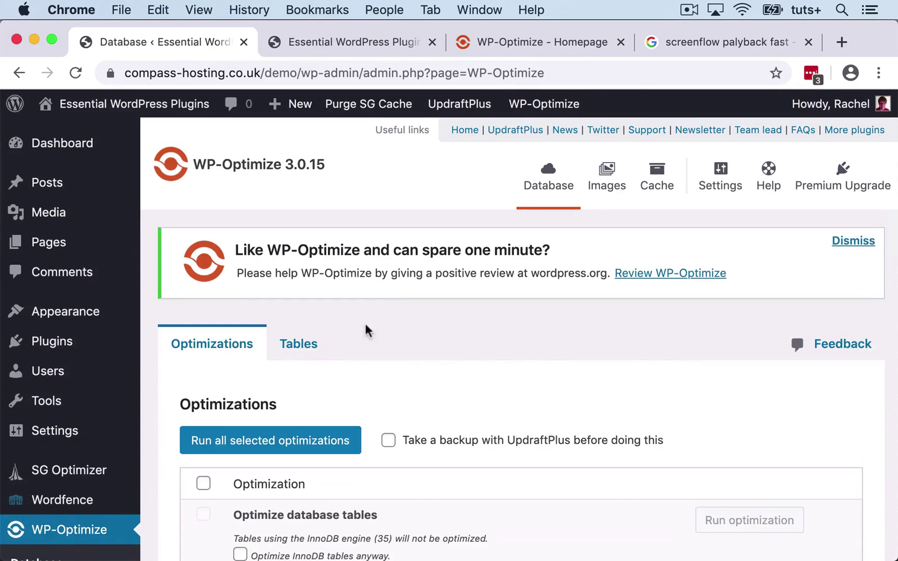